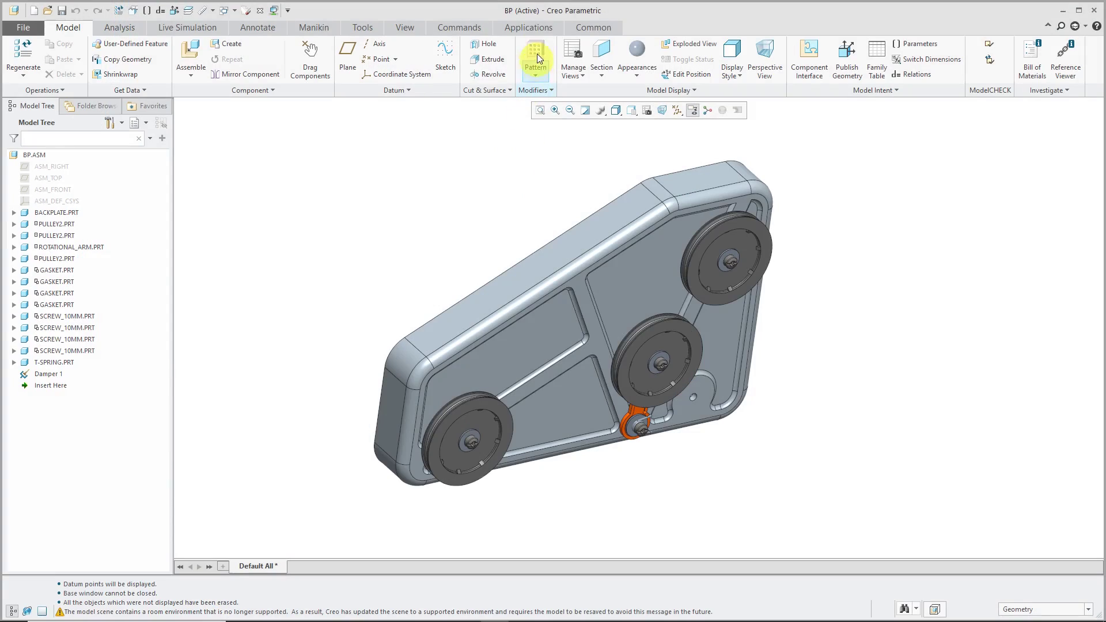
# - Switch the BP.ASM pulley assembly into the Mechanism application
pyautogui.click(531, 26)
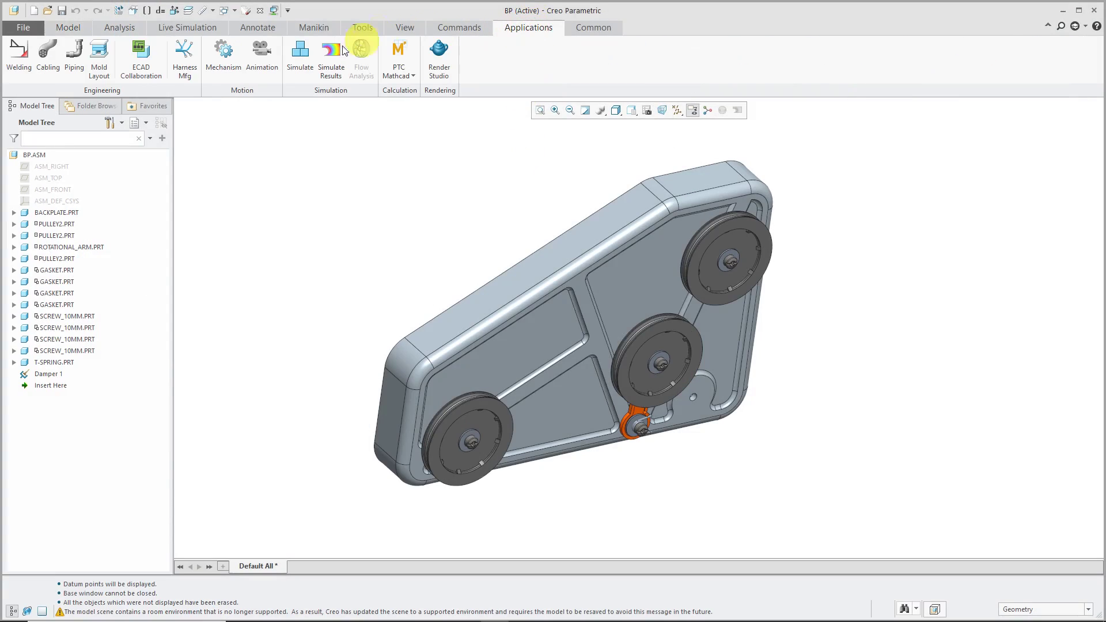
pyautogui.click(226, 57)
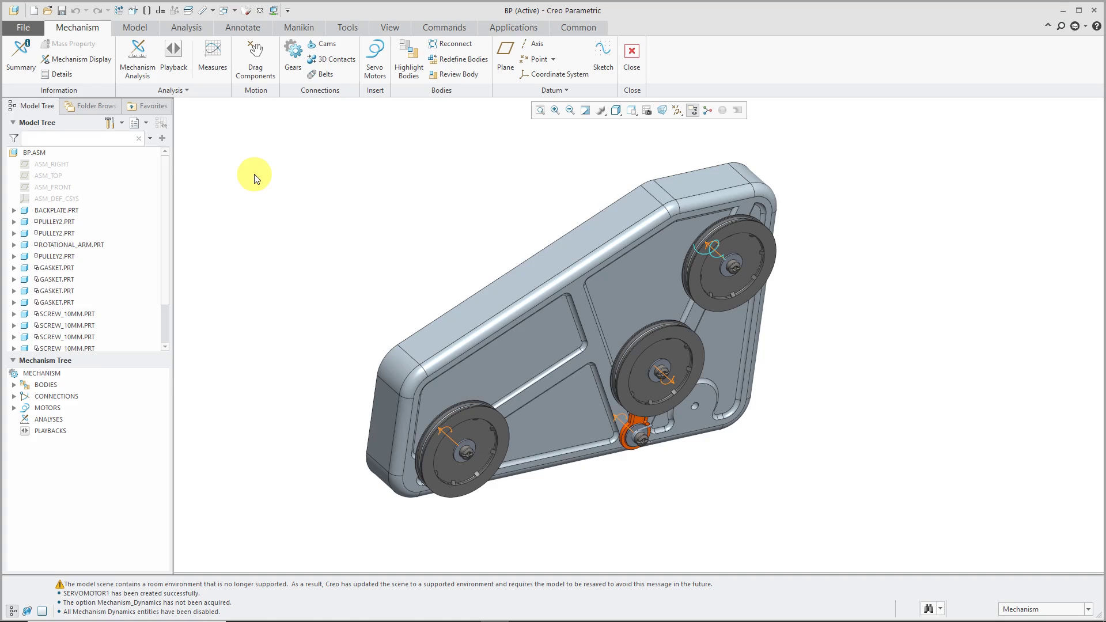
# - Drag the top-right, bottom-left and middle pulleys to test their motion, then end the drag session
pyautogui.click(256, 66)
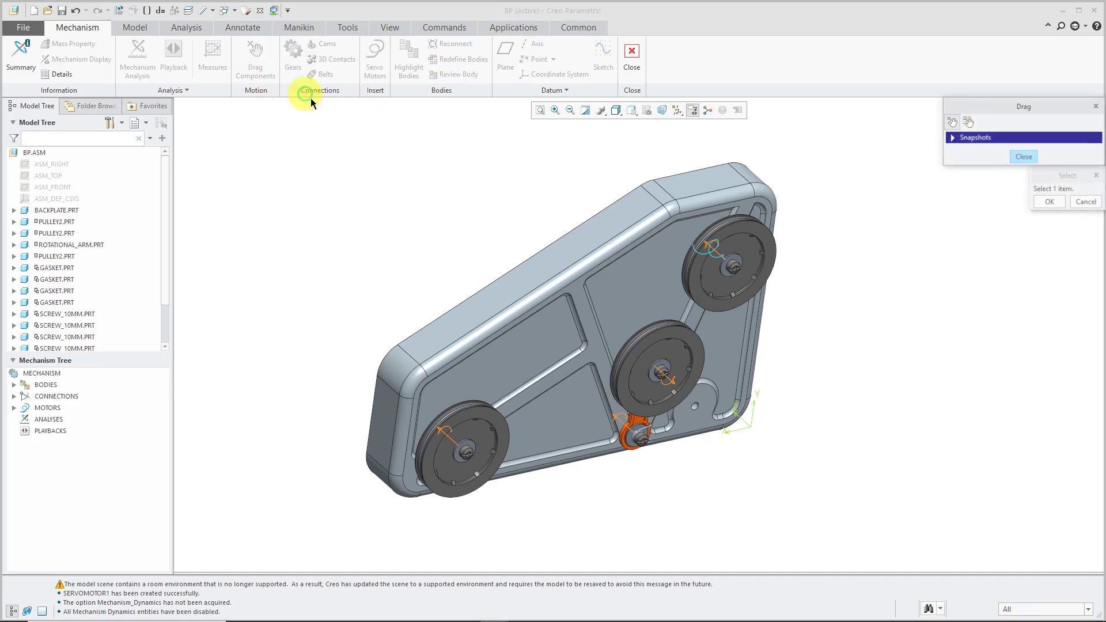
pyautogui.click(741, 222)
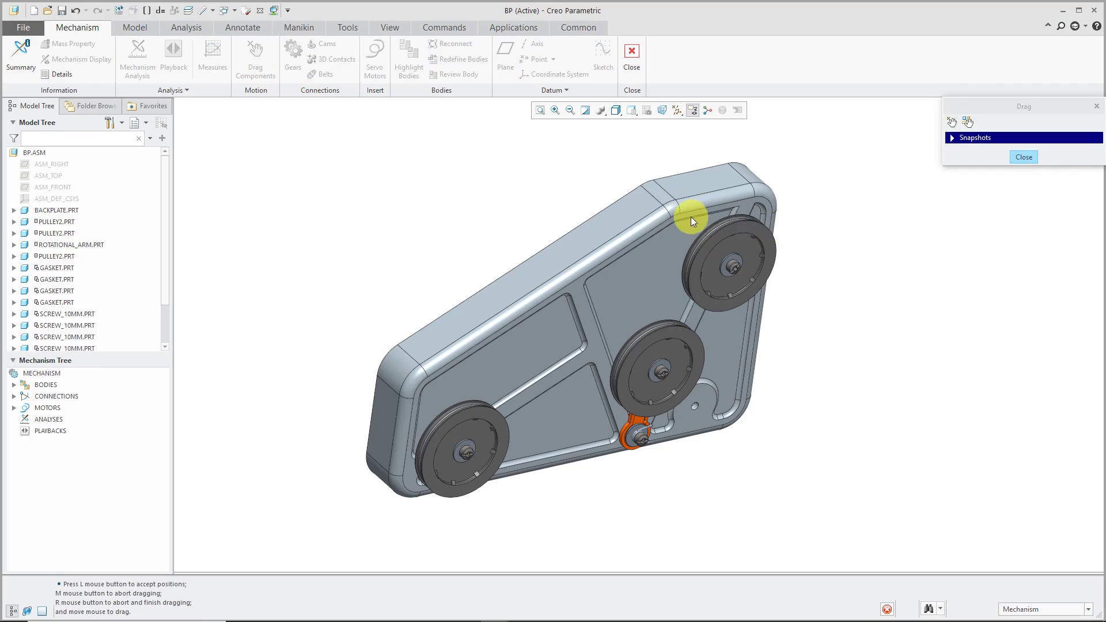
pyautogui.click(486, 412)
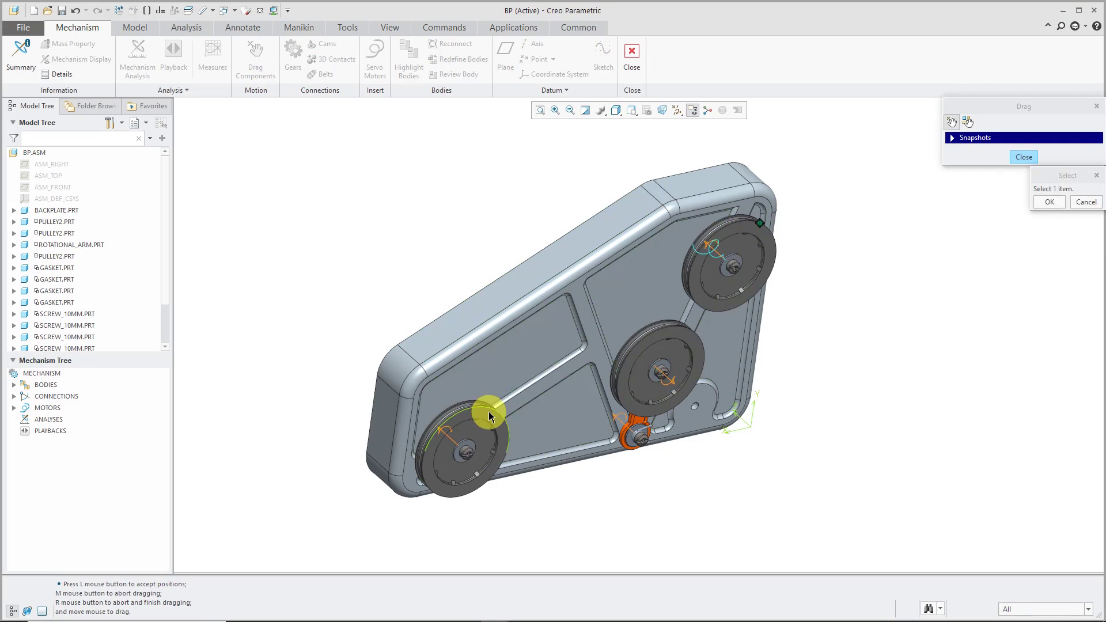
pyautogui.click(459, 402)
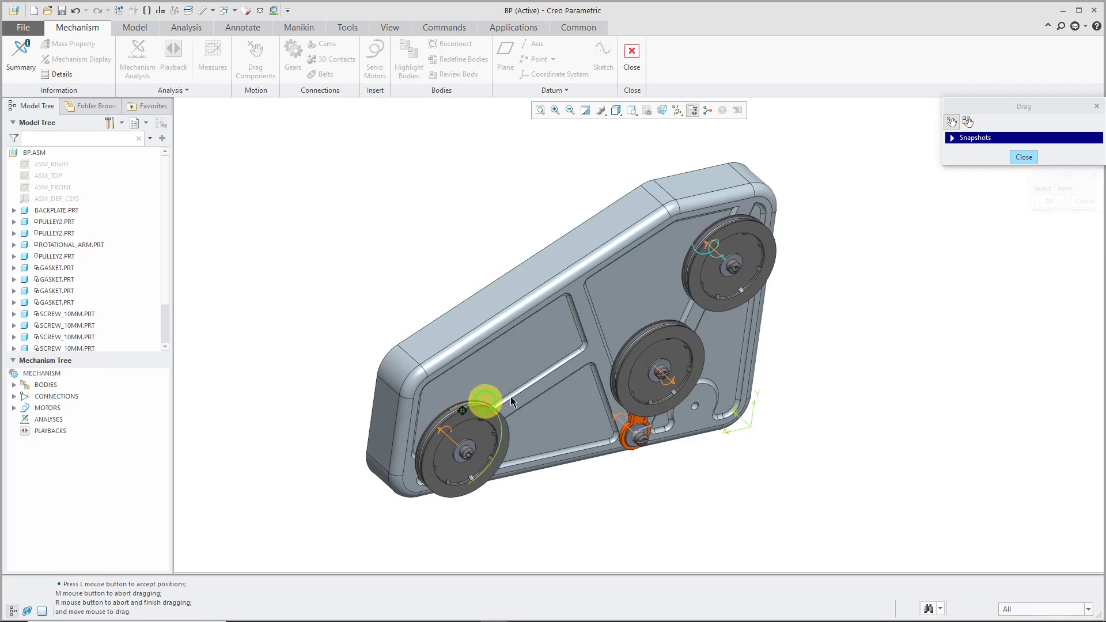
pyautogui.click(686, 327)
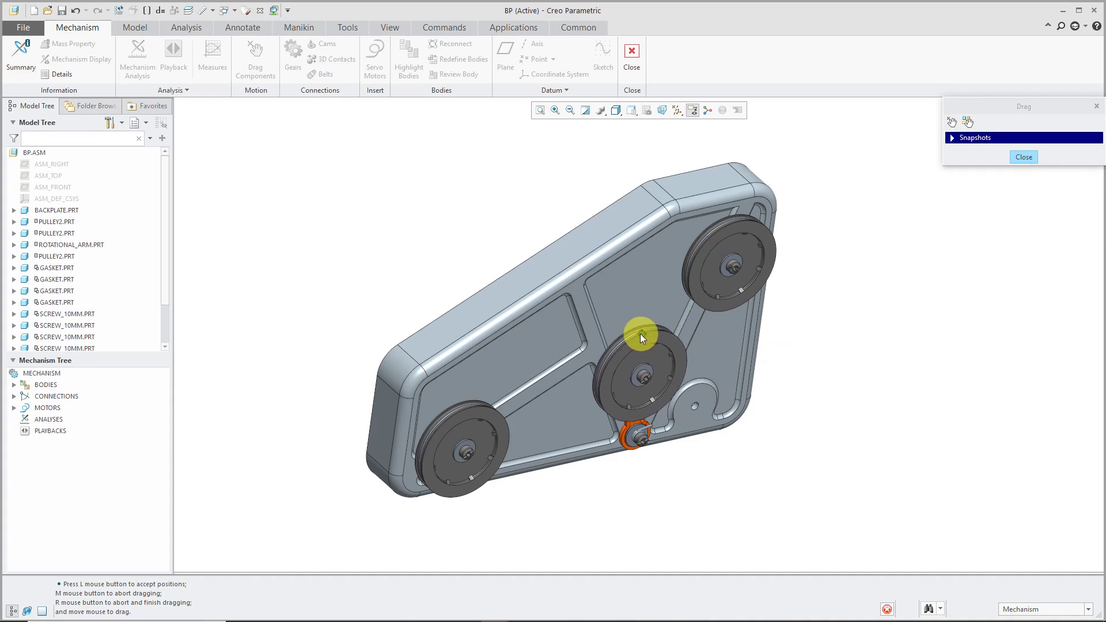
pyautogui.click(675, 333)
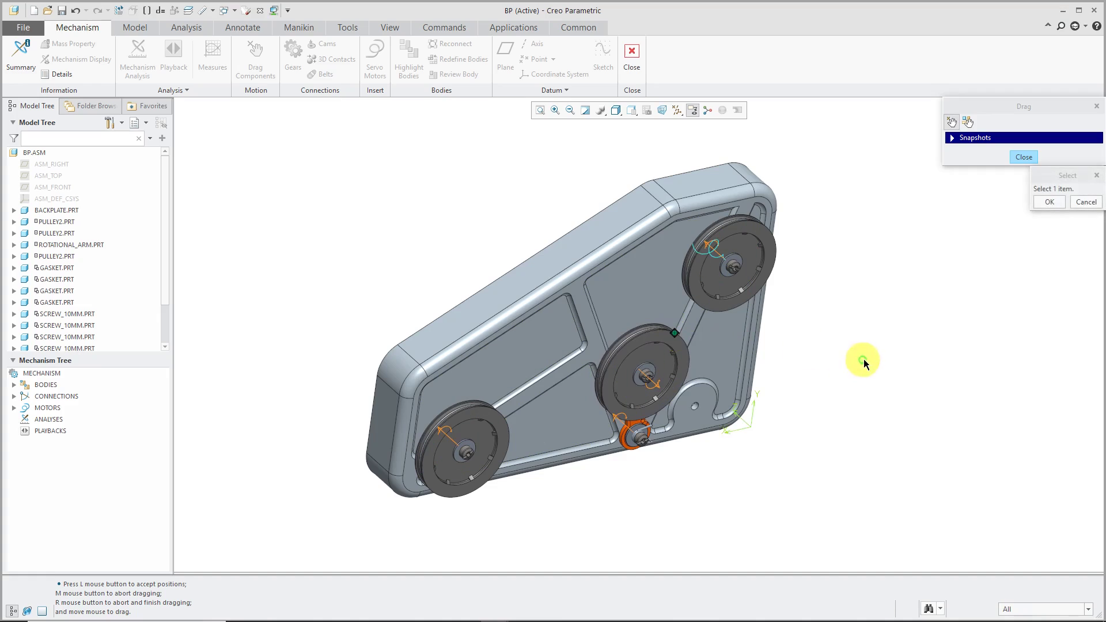
pyautogui.click(1029, 160)
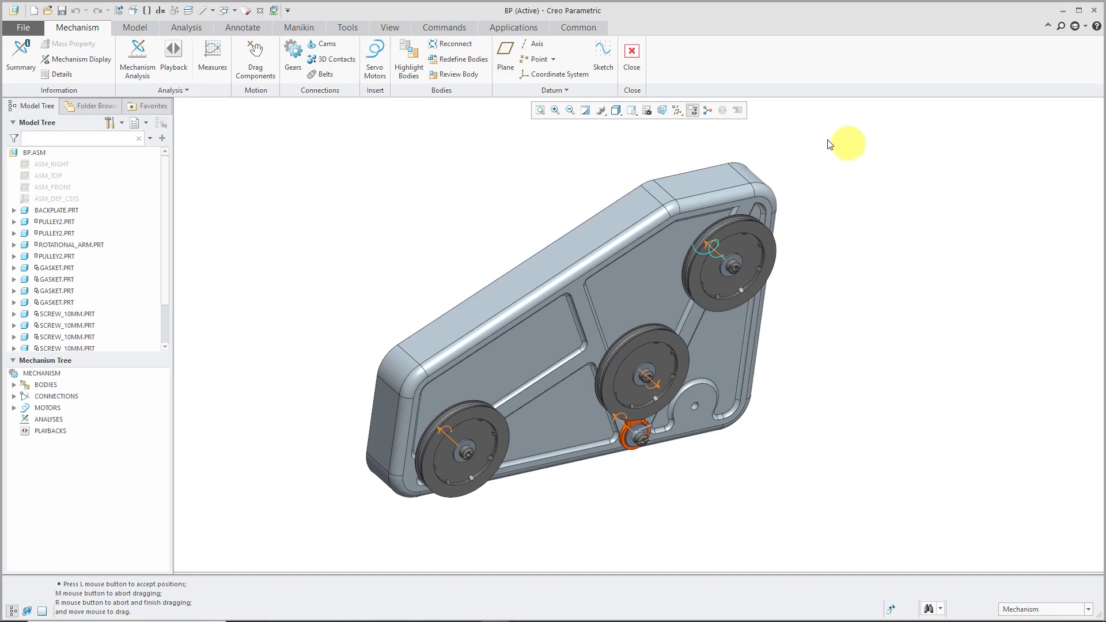
# - Start a belt through the lower-left and upper-right pulley grooves
pyautogui.click(324, 79)
pyautogui.scroll(-5, 472, 410)
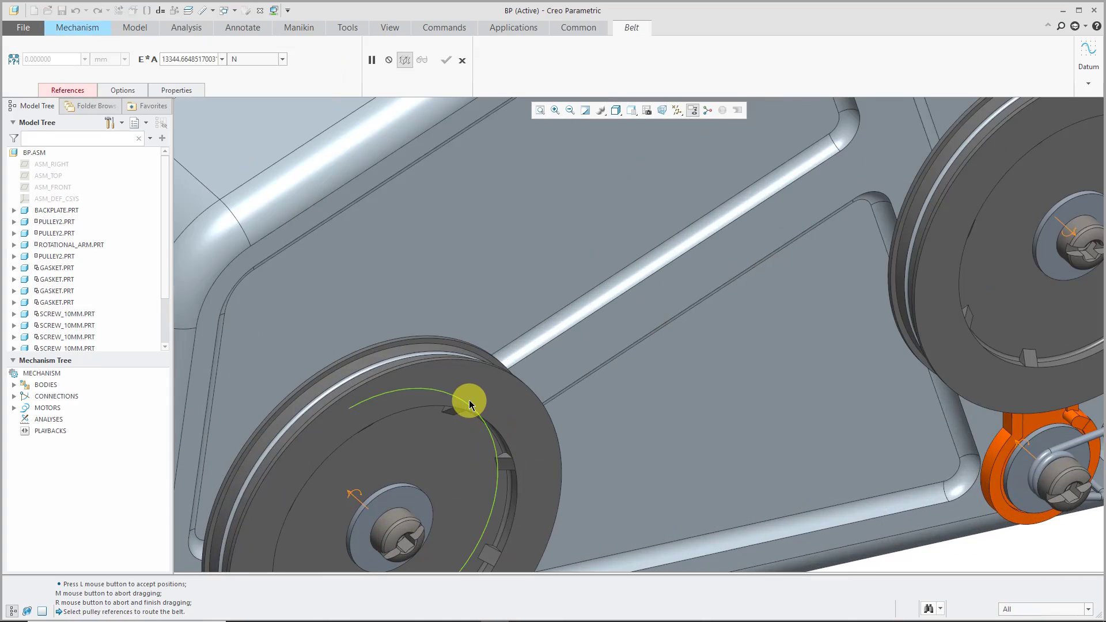
pyautogui.click(435, 347)
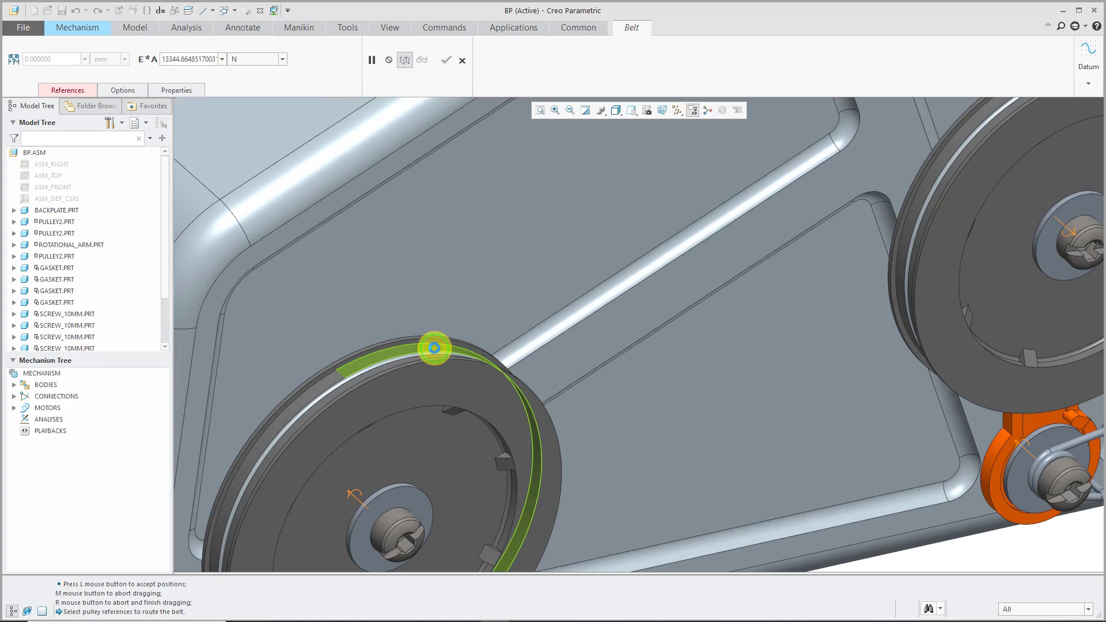
pyautogui.scroll(5, 434, 348)
pyautogui.scroll(-5, 752, 124)
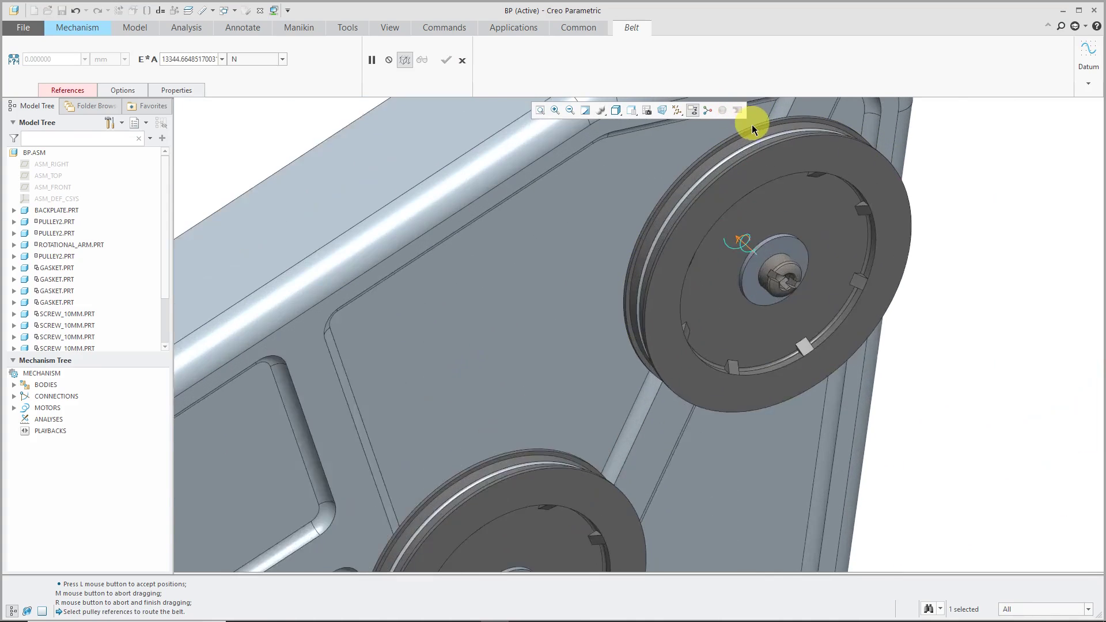
pyautogui.scroll(-2, 751, 124)
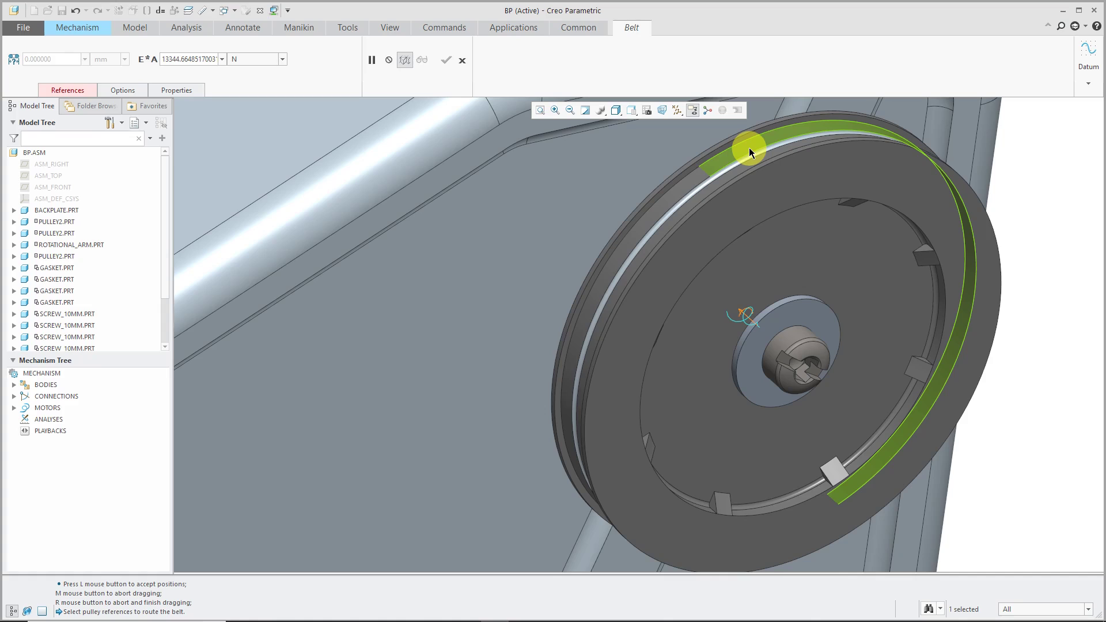
pyautogui.click(749, 146)
# - Add the middle pulley to the belt route and flip it to wrap the opposite side
pyautogui.scroll(5, 859, 216)
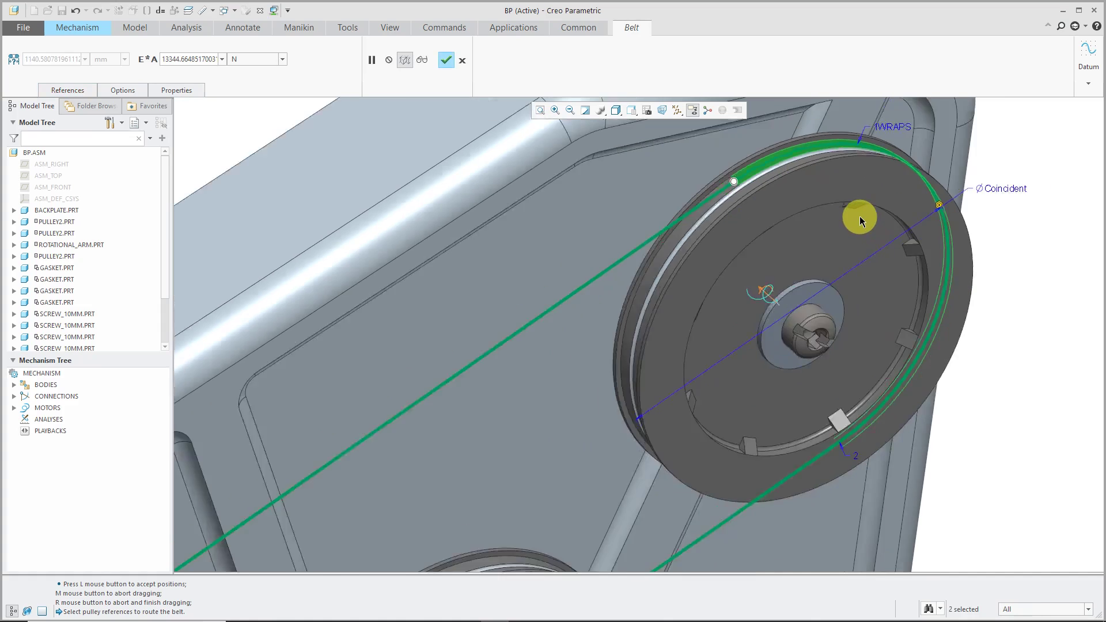
pyautogui.moveTo(857, 224); pyautogui.dragTo(815, 235, button='middle')
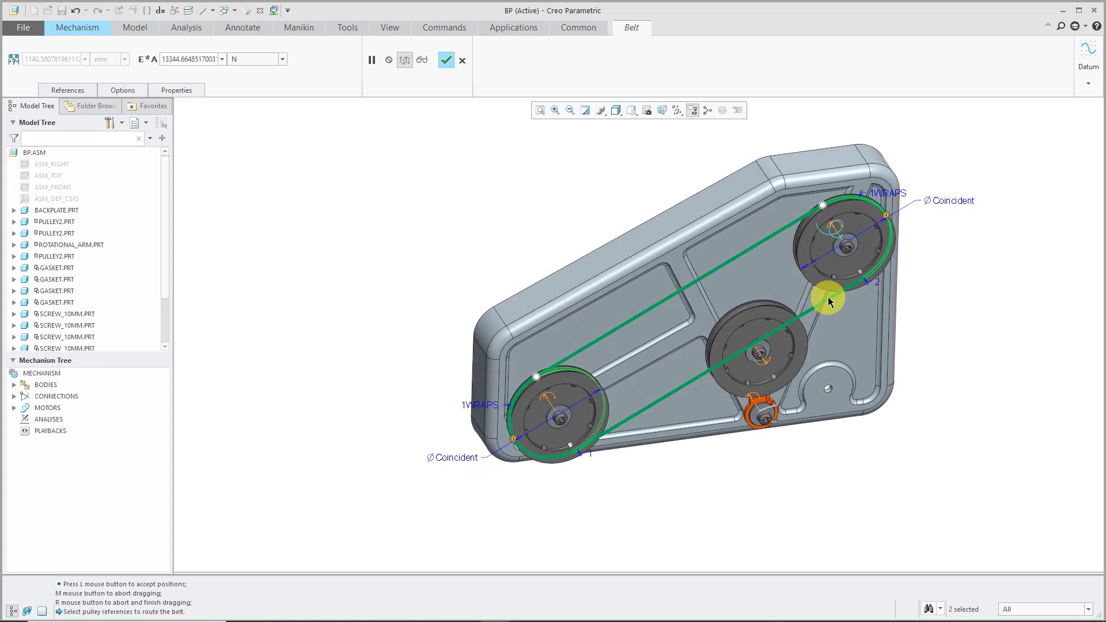
pyautogui.scroll(-5, 766, 317)
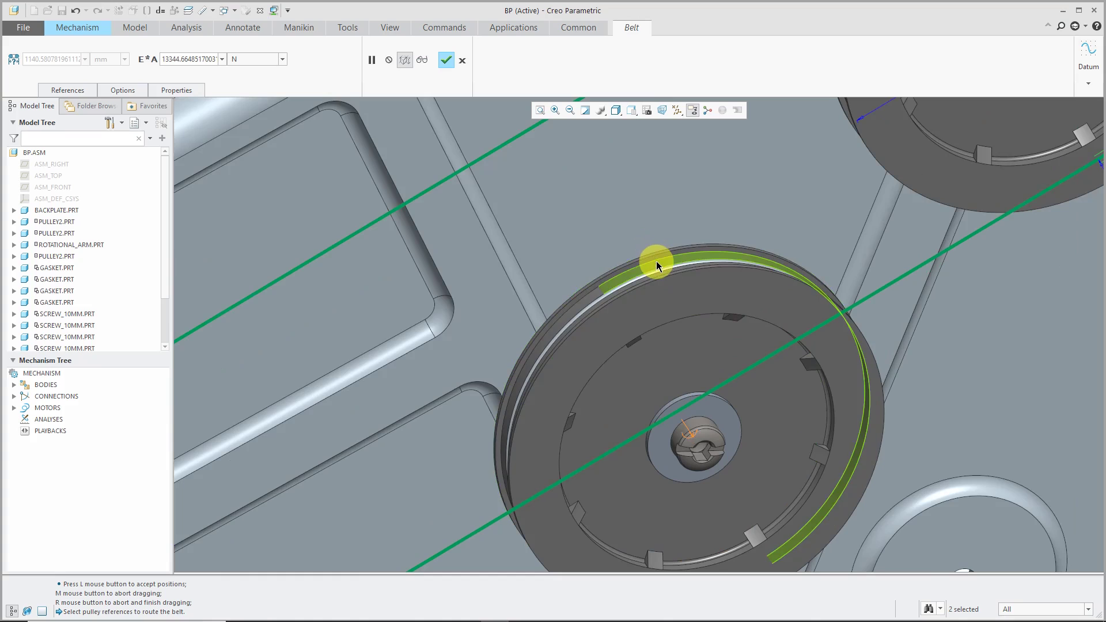
pyautogui.click(655, 262)
pyautogui.scroll(5, 735, 316)
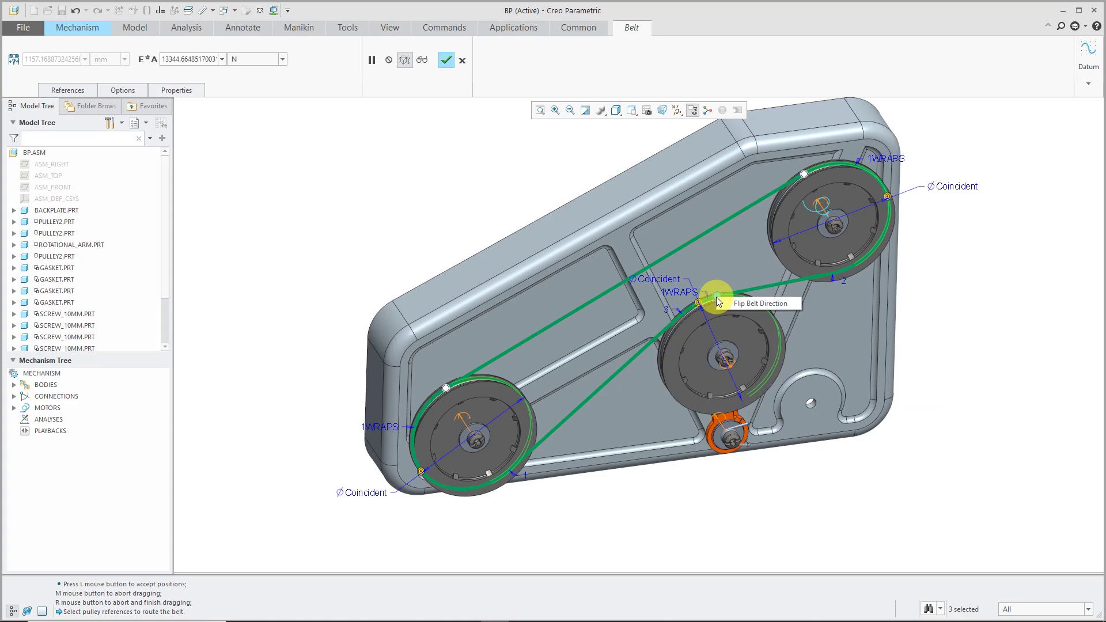
pyautogui.click(761, 304)
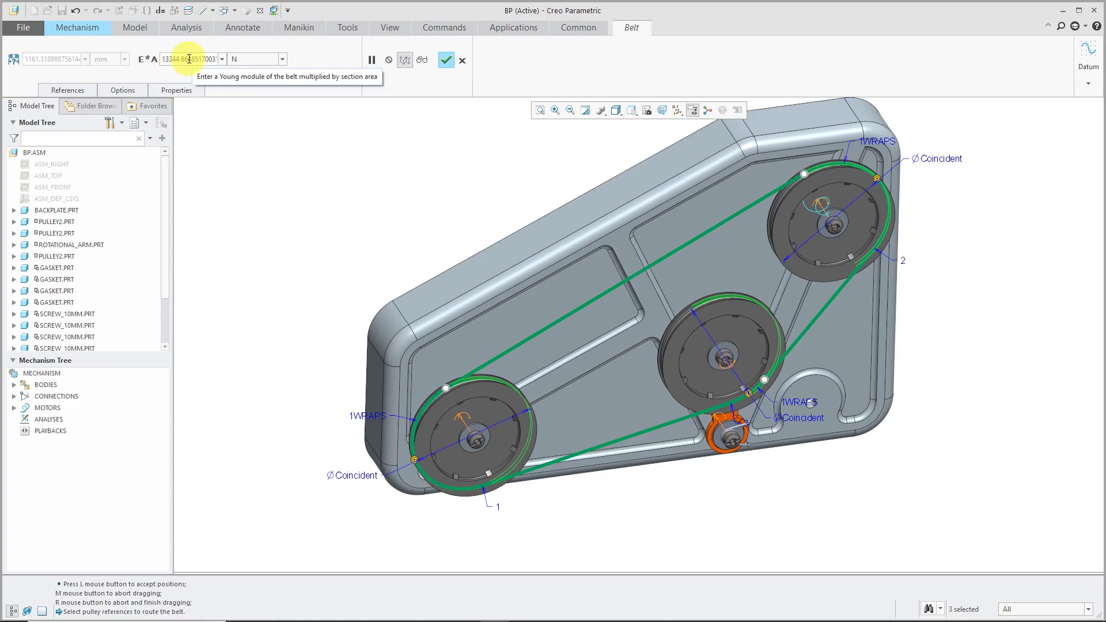
# - Set the belt's E*A to 8000 and fixed length to 1250 mm, then confirm BELT_1
pyautogui.doubleClick(189, 59)
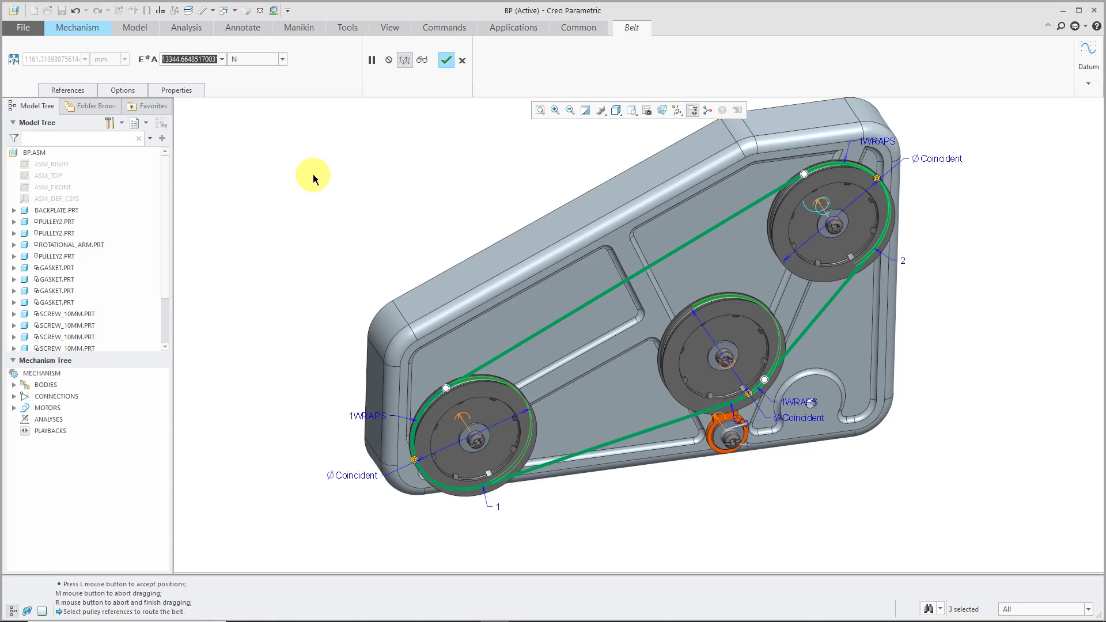
pyautogui.write('80')
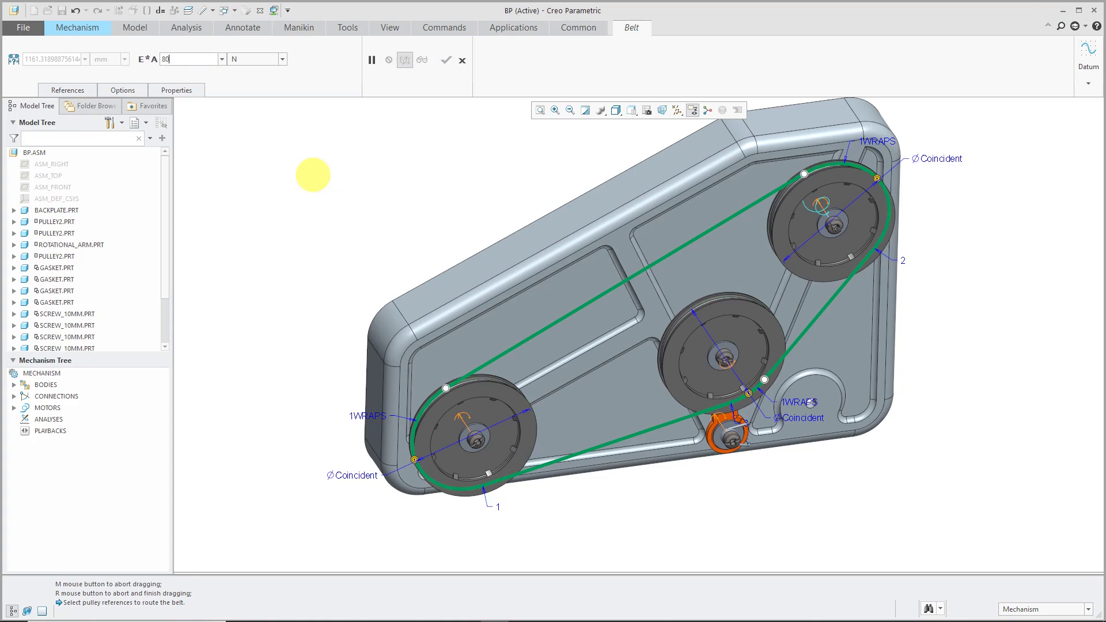
pyautogui.write('00')
pyautogui.press('Return')
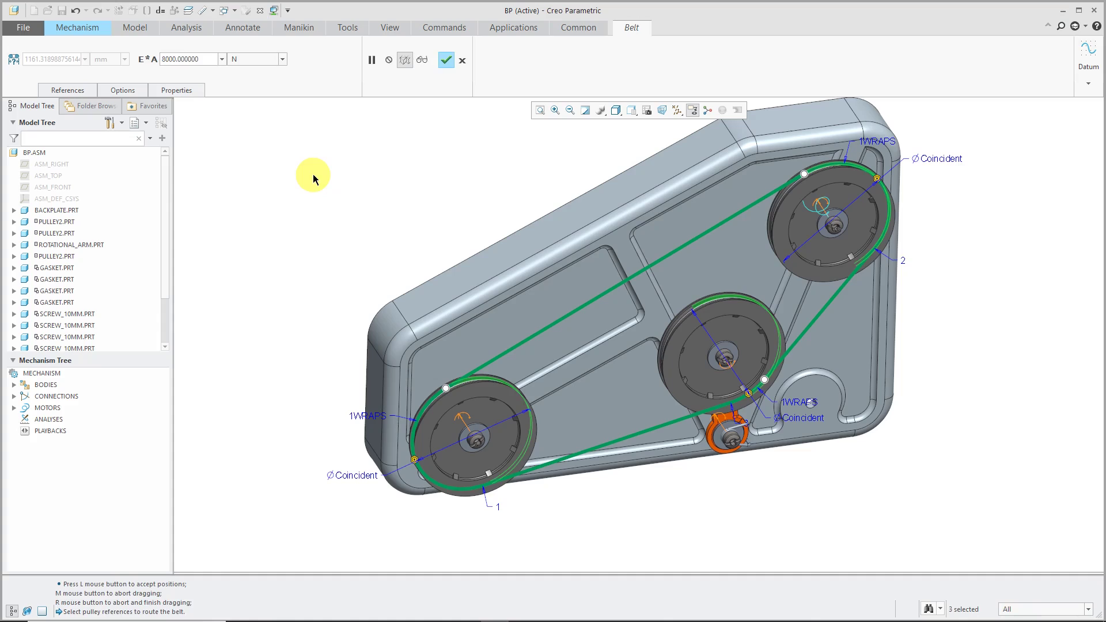
pyautogui.click(16, 65)
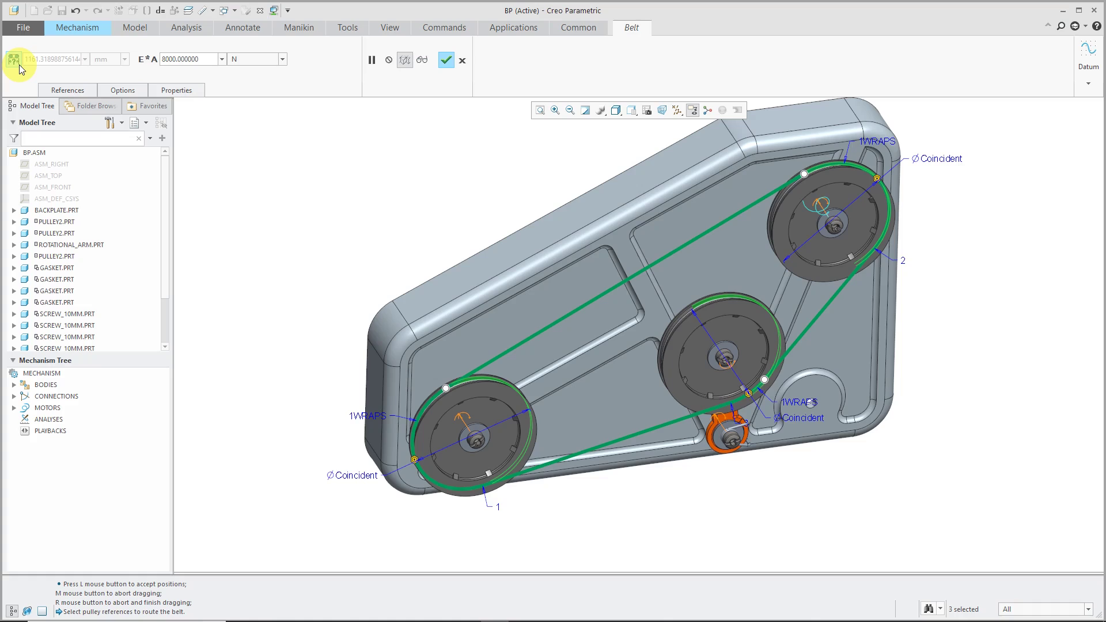
pyautogui.click(15, 60)
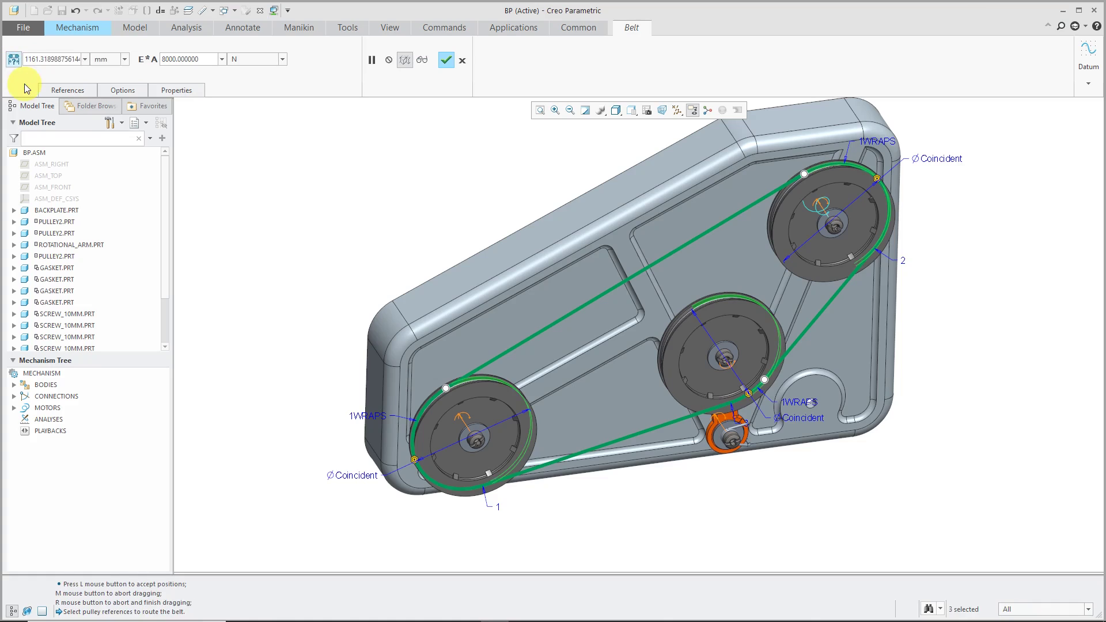
pyautogui.doubleClick(53, 61)
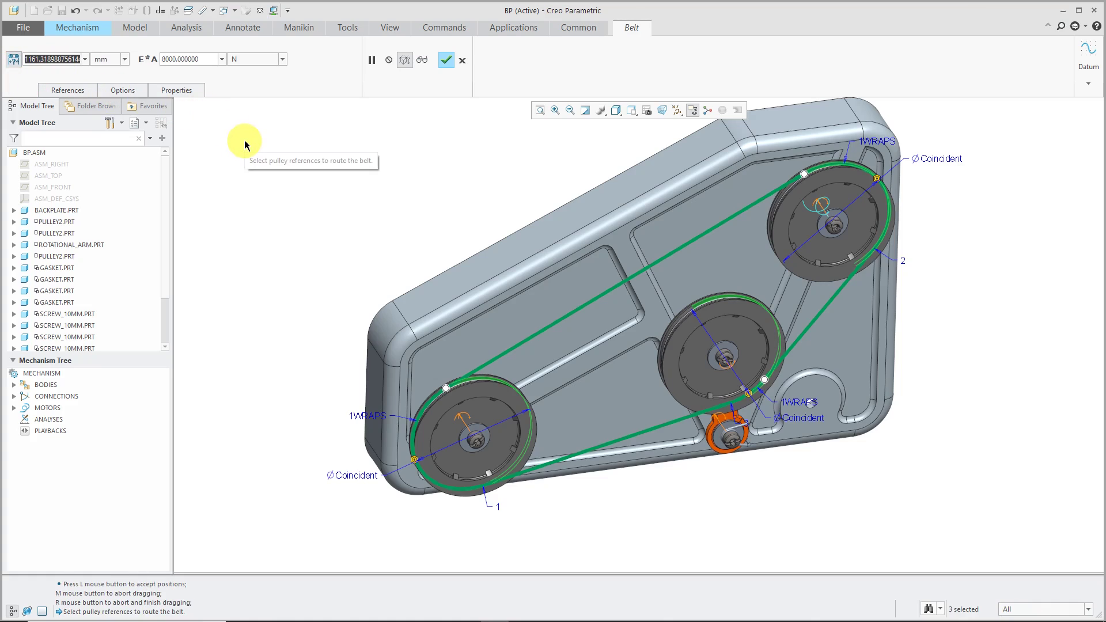
pyautogui.write('1250')
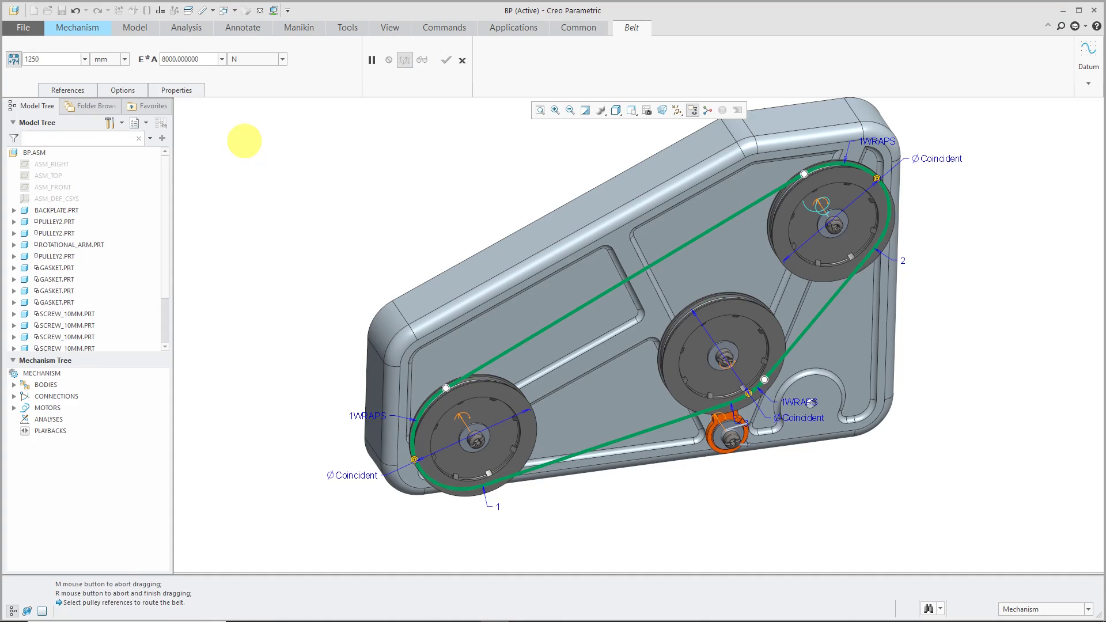
pyautogui.press('Return')
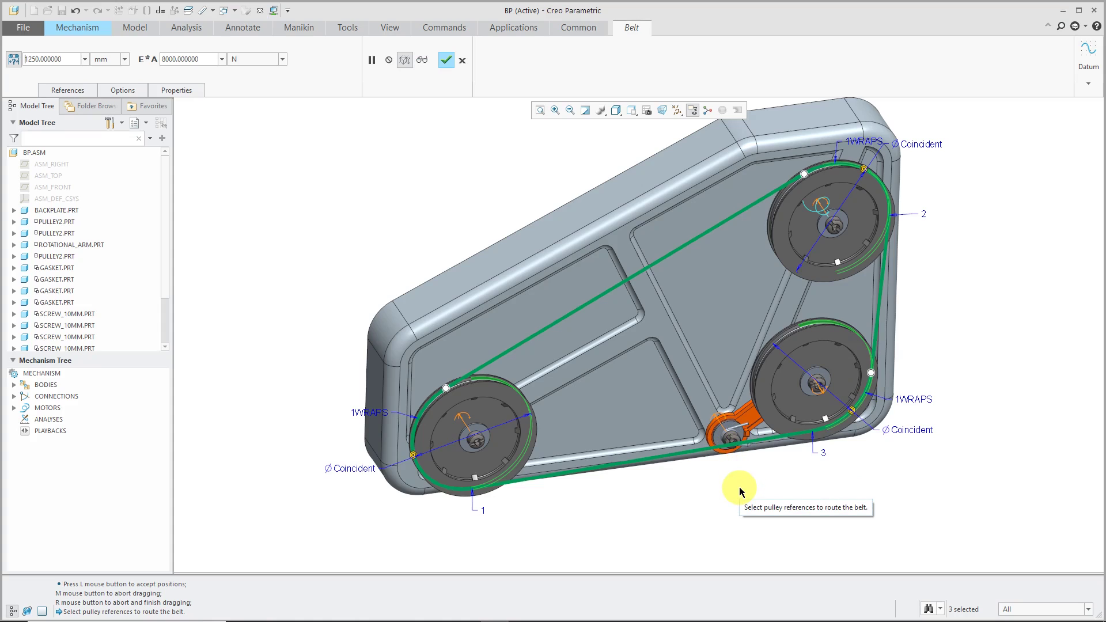
pyautogui.click(447, 61)
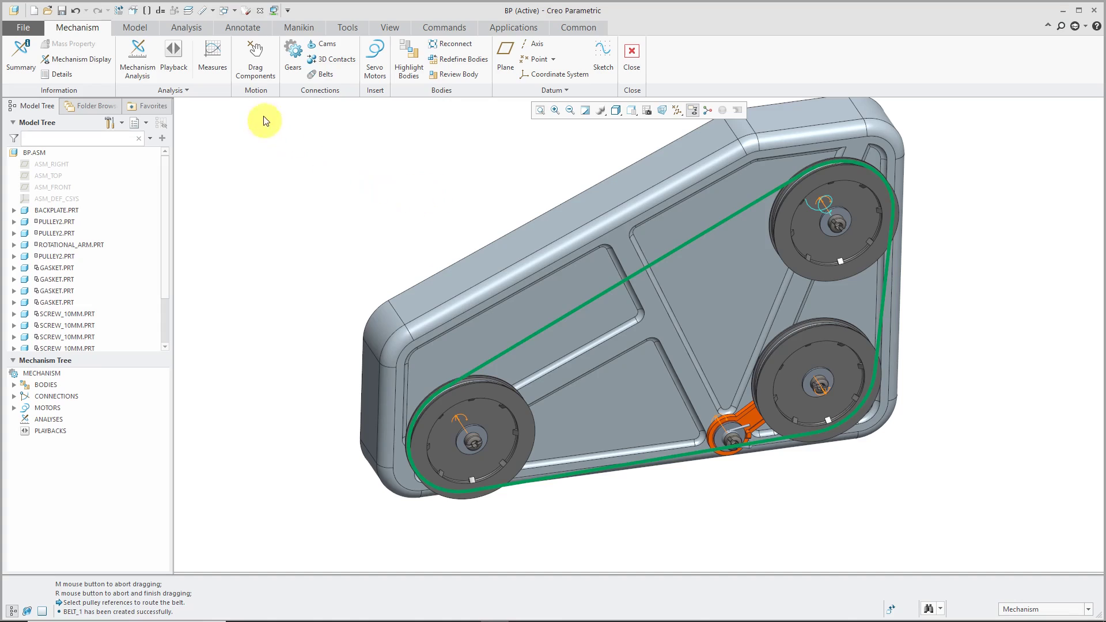
# - Start dragging a pulley, then abort the drag and close the drag session
pyautogui.click(256, 71)
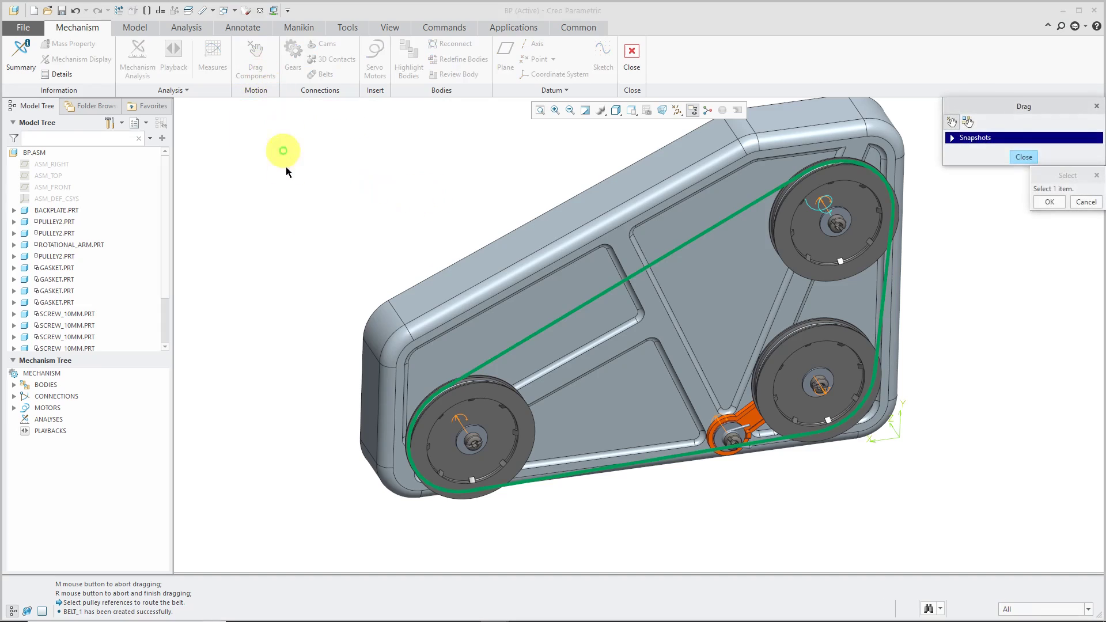
pyautogui.click(504, 385)
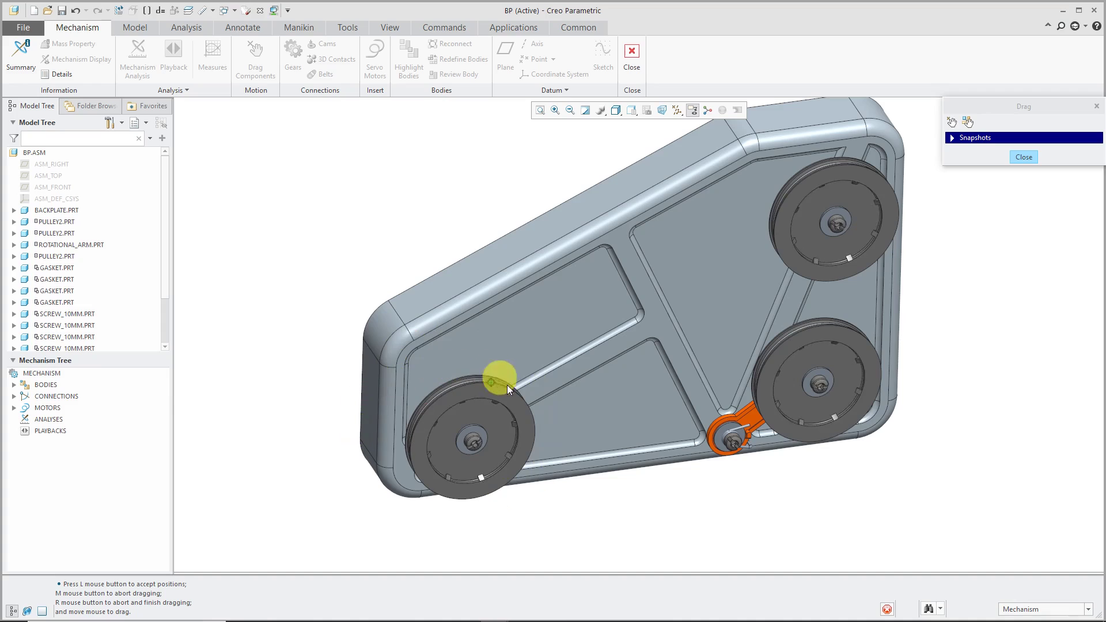
pyautogui.middleClick(522, 416)
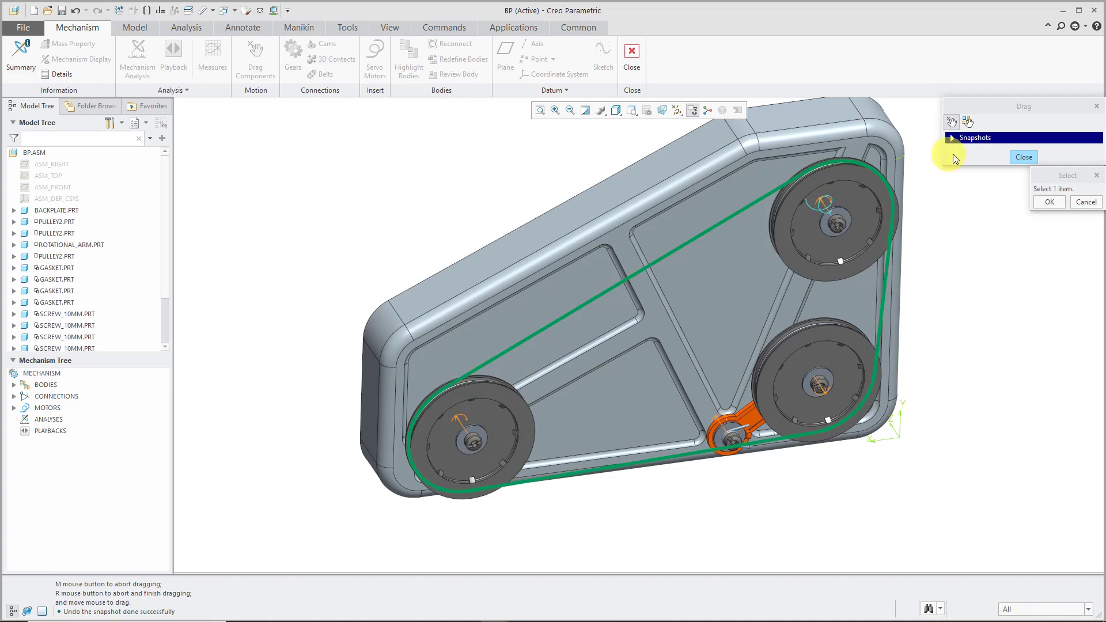
pyautogui.click(1025, 159)
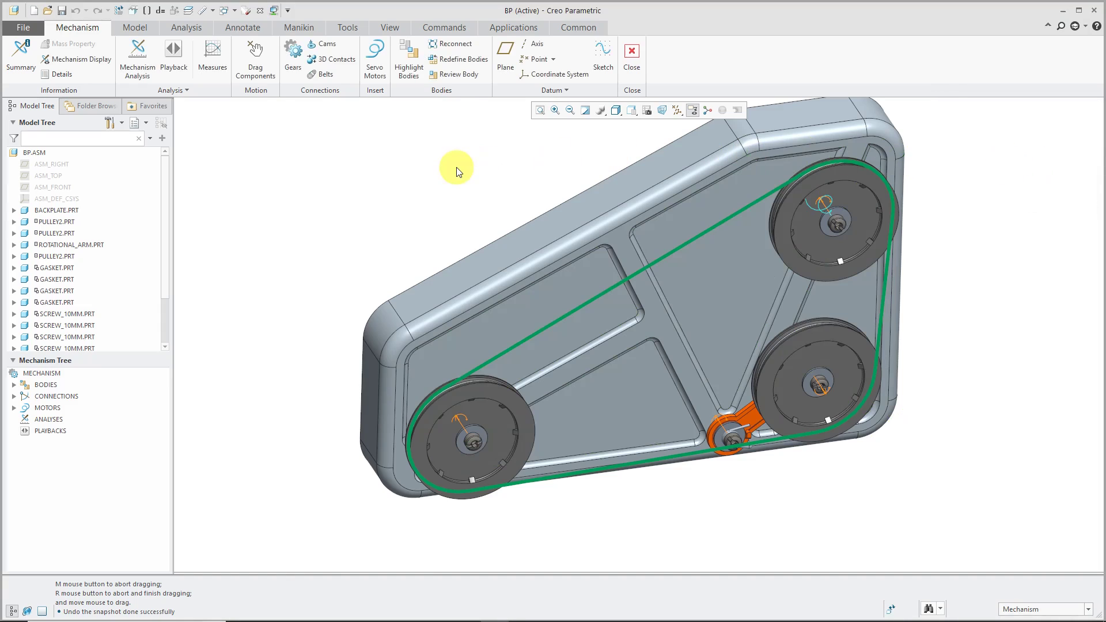
# - Check the Belt 1 feature in the tree and exit the Mechanism environment
pyautogui.moveTo(161, 234); pyautogui.dragTo(155, 292)
pyautogui.click(46, 334)
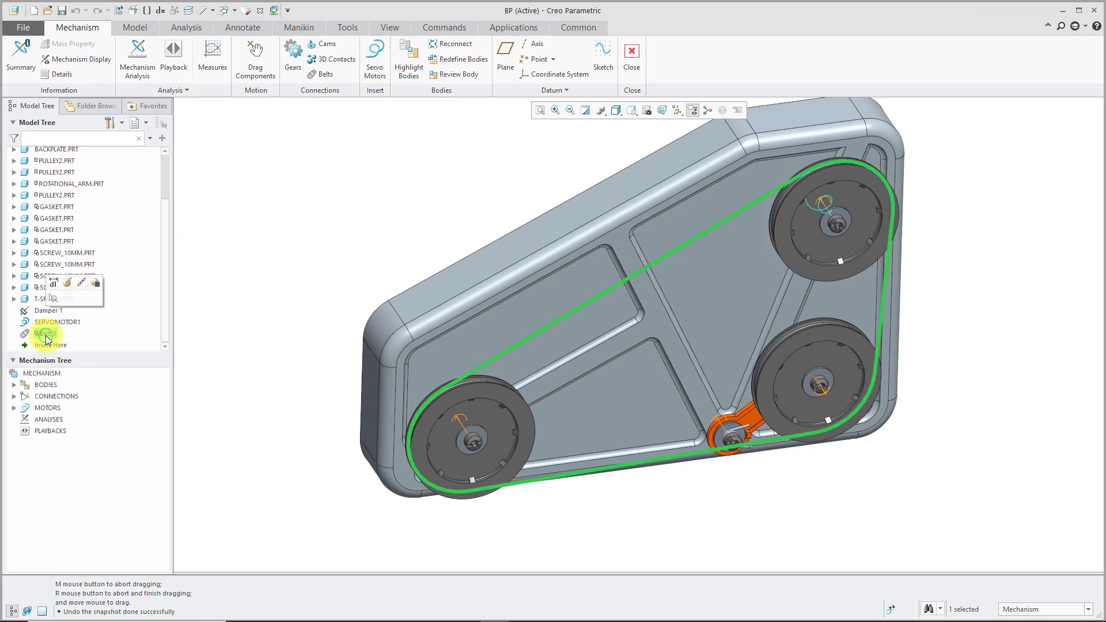
pyautogui.click(353, 267)
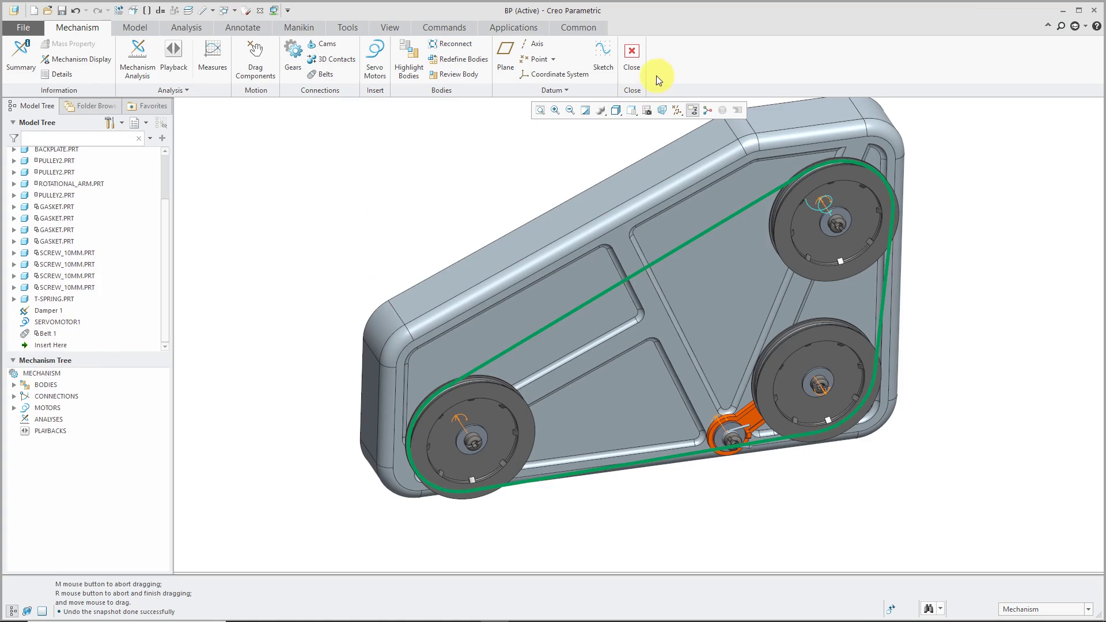
pyautogui.click(633, 57)
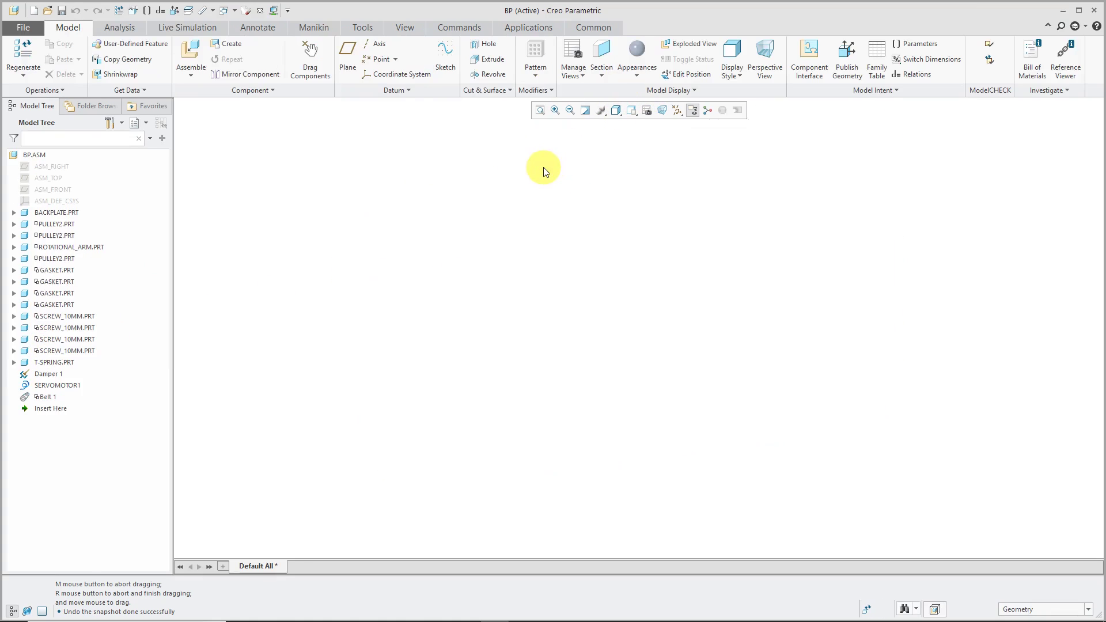
# - Make a new part named 'belt' from Belt 1, copying from mcae_part_std.prt
pyautogui.click(47, 397)
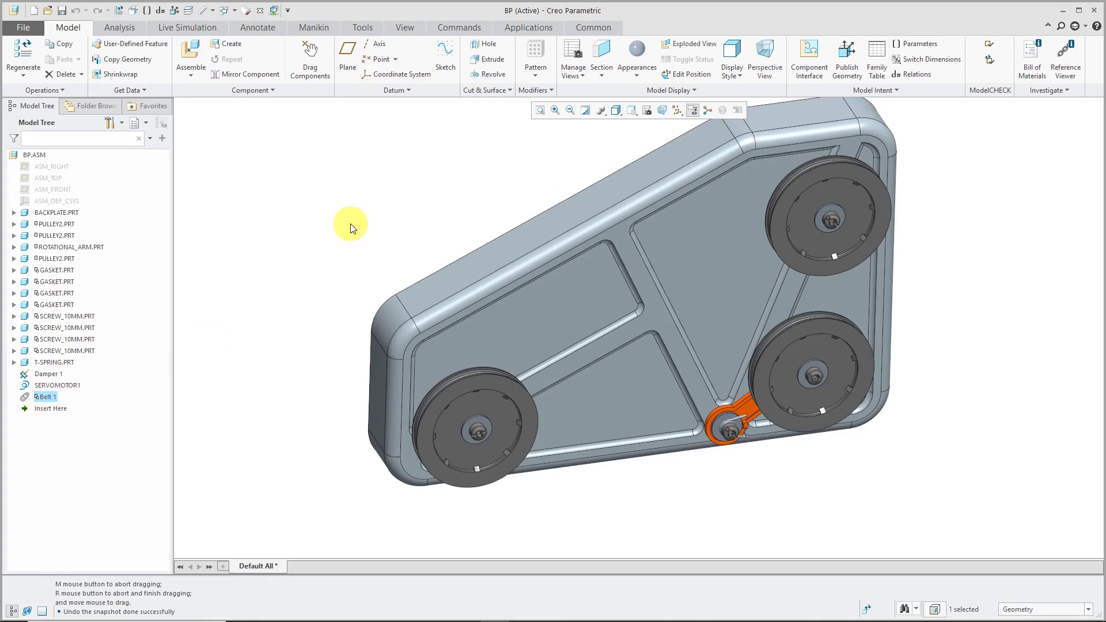
pyautogui.rightClick(47, 398)
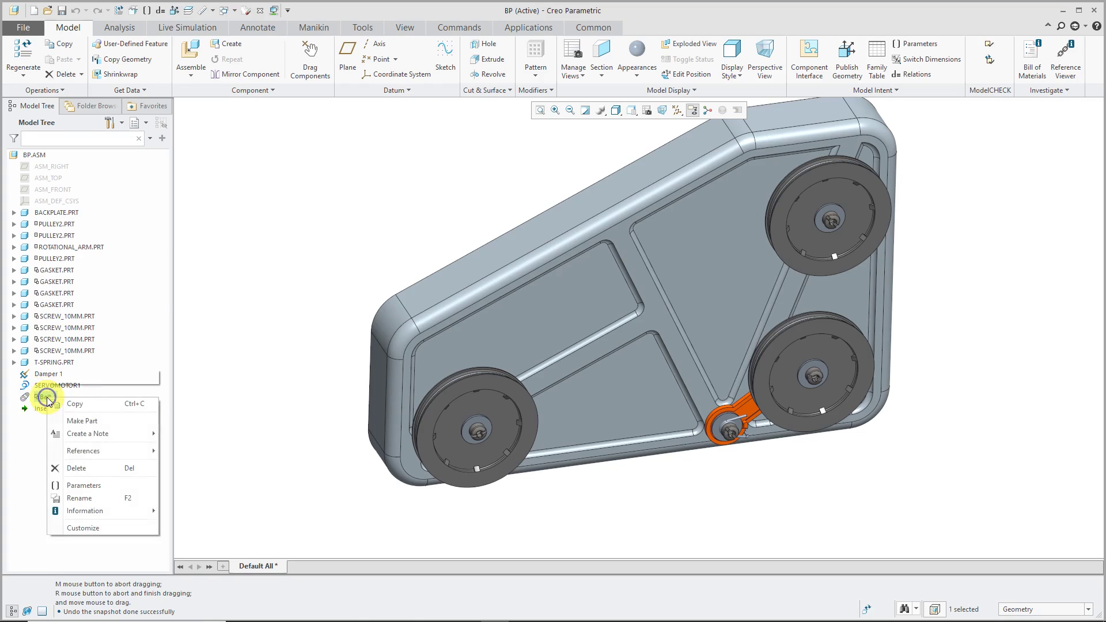
pyautogui.click(79, 423)
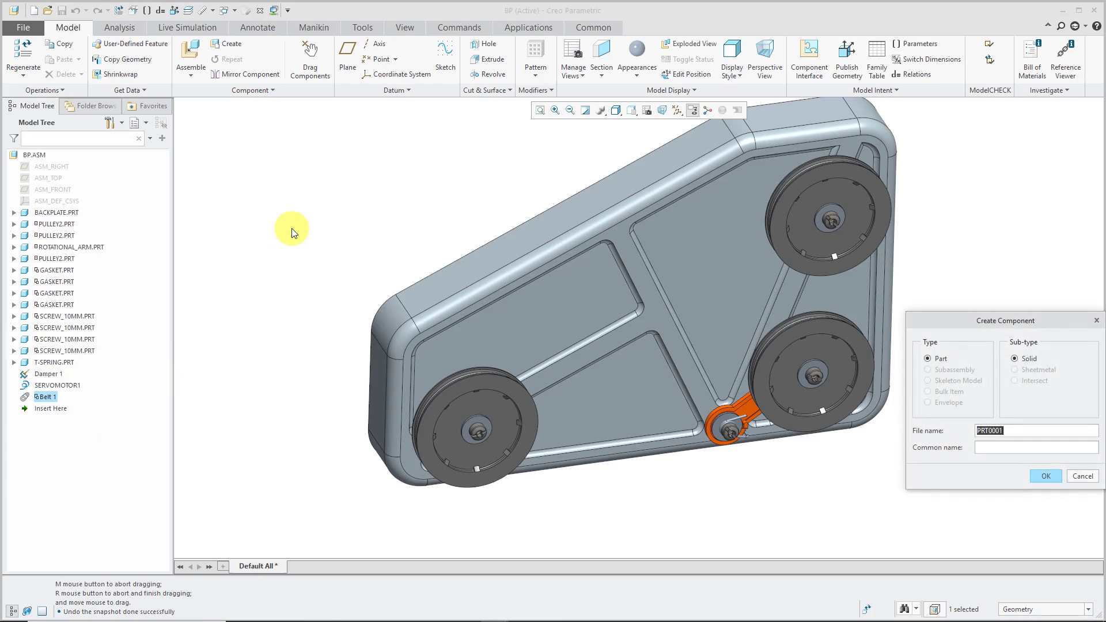
pyautogui.write('belt')
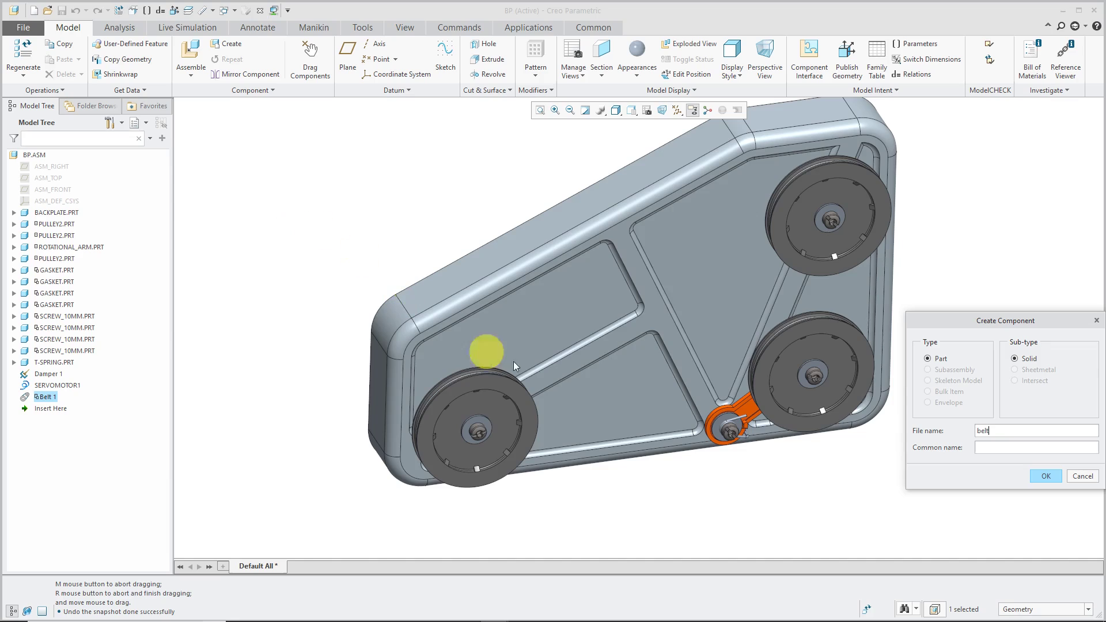
pyautogui.click(1044, 475)
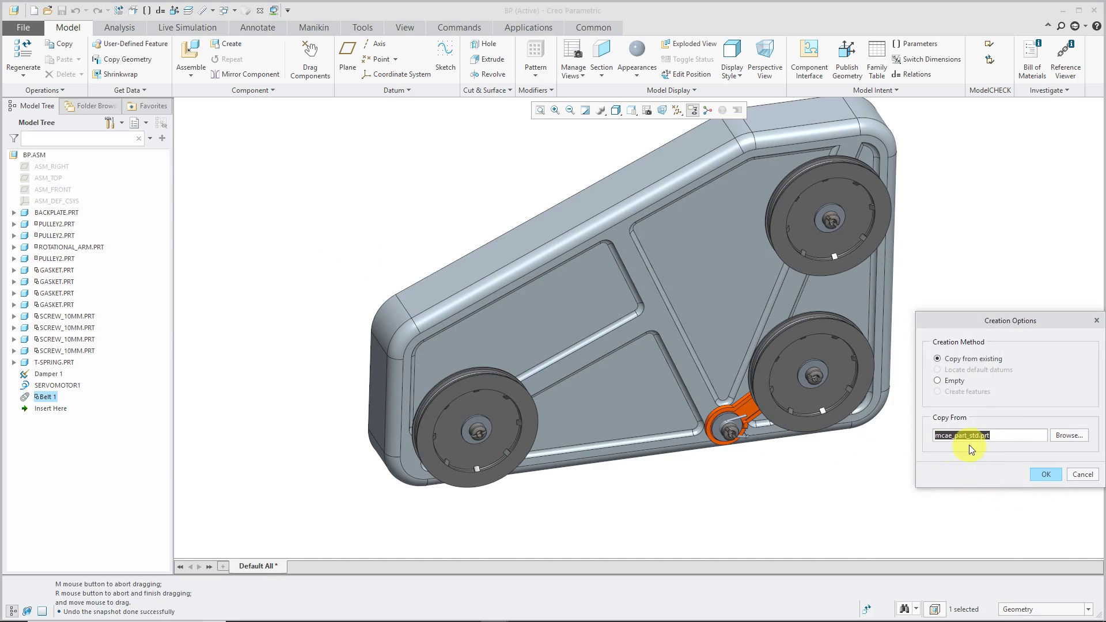
pyautogui.click(1046, 475)
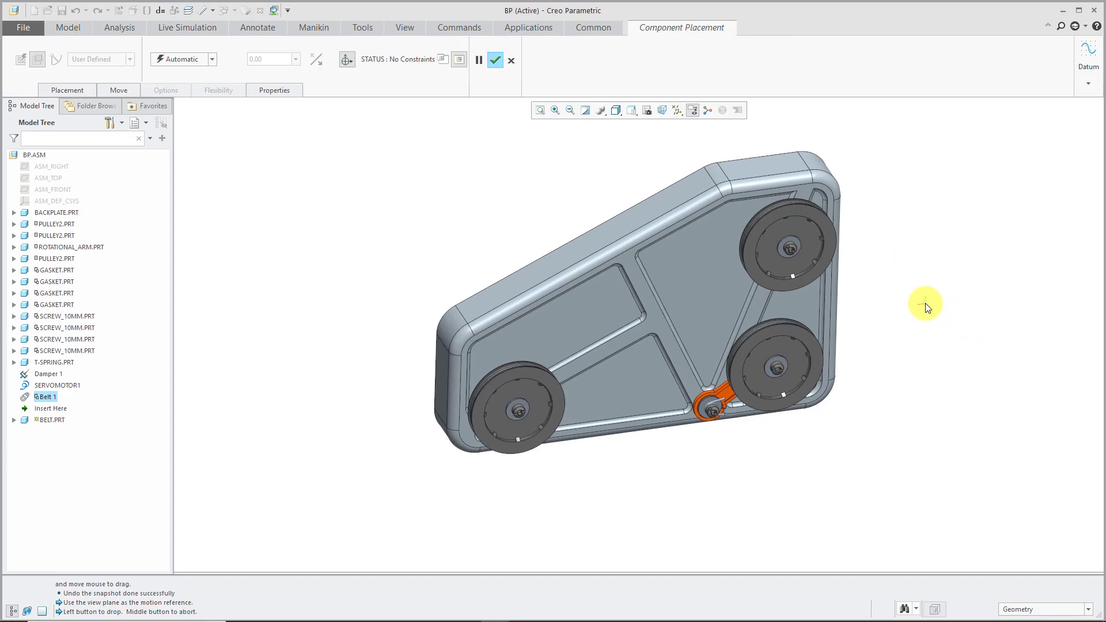
# - Place BELT.PRT in the assembly with a Default constraint
pyautogui.click(925, 303)
pyautogui.rightClick(887, 186)
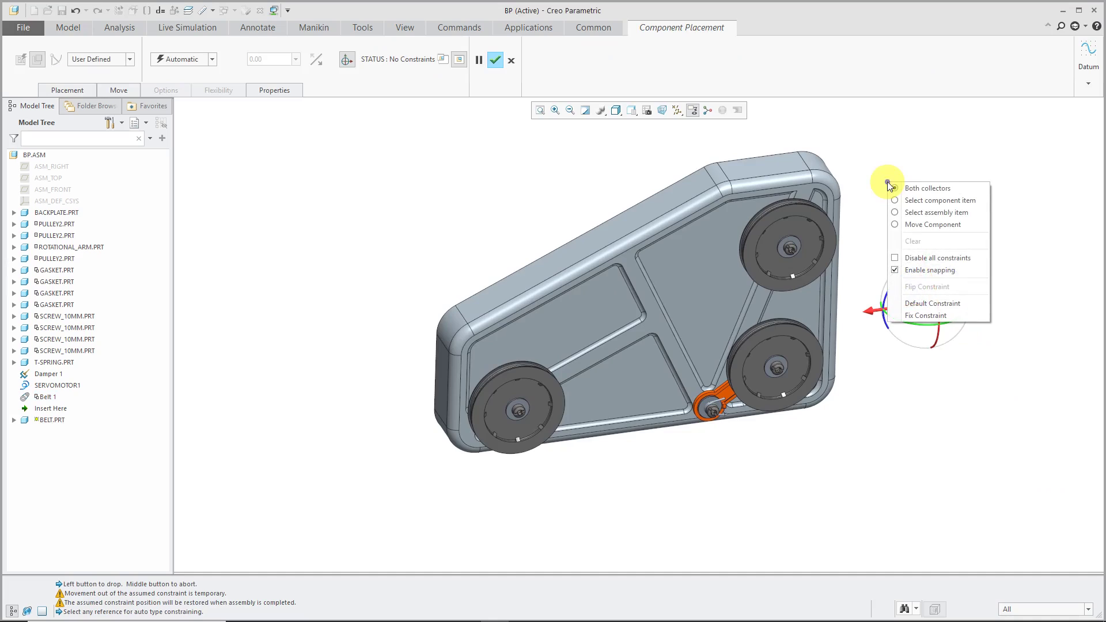
pyautogui.click(919, 303)
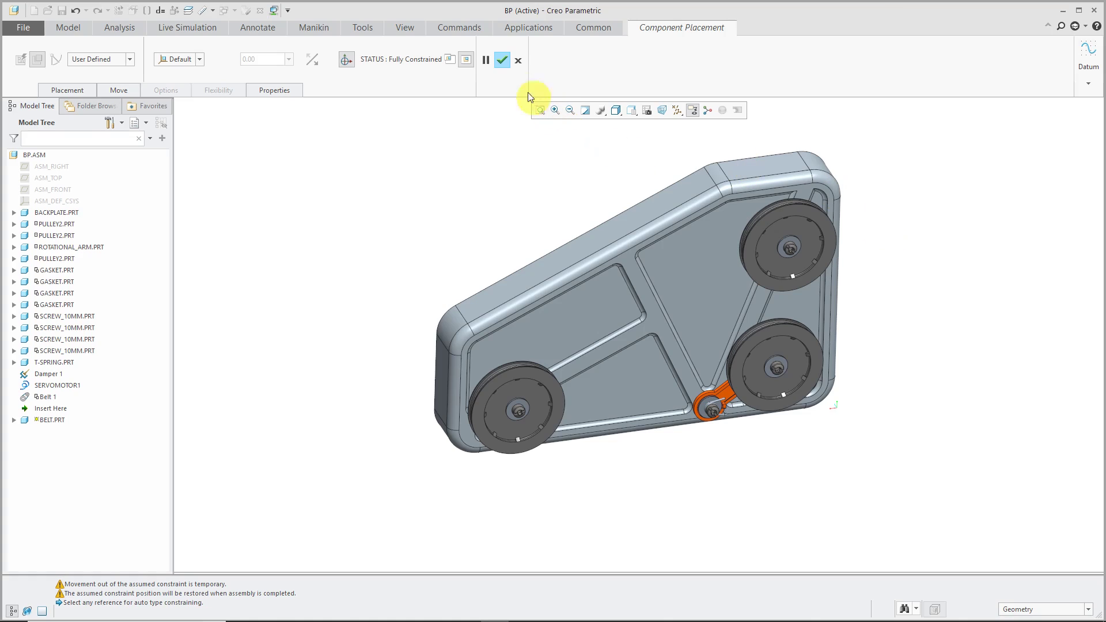
pyautogui.middleClick(523, 174)
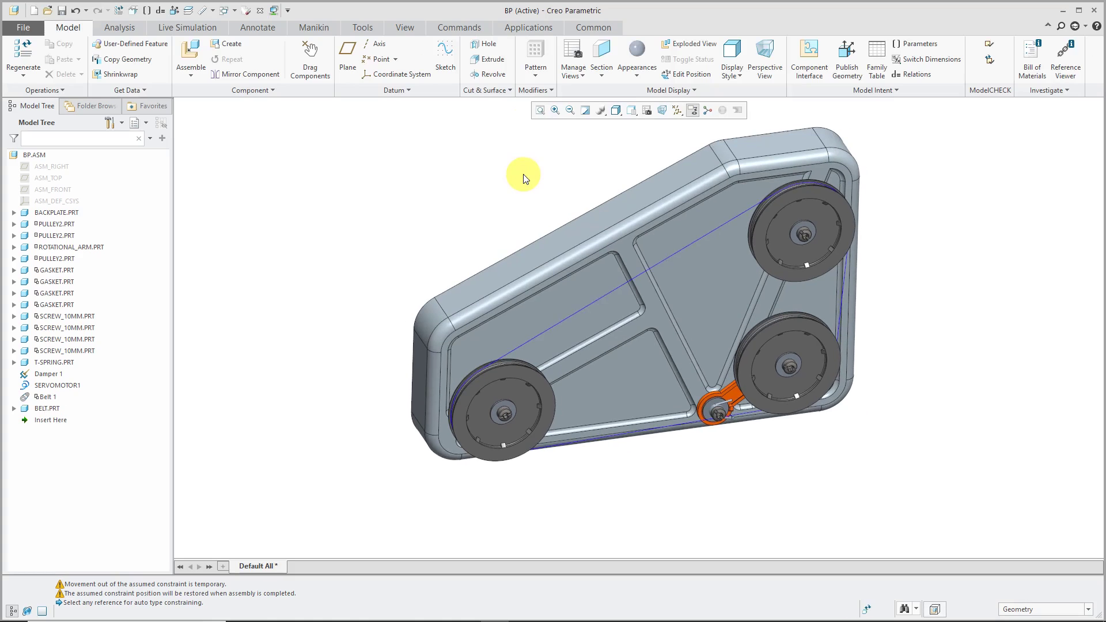
# - Expand BELT.PRT in the Model Tree, check its Belt Curve, and select the part
pyautogui.click(13, 409)
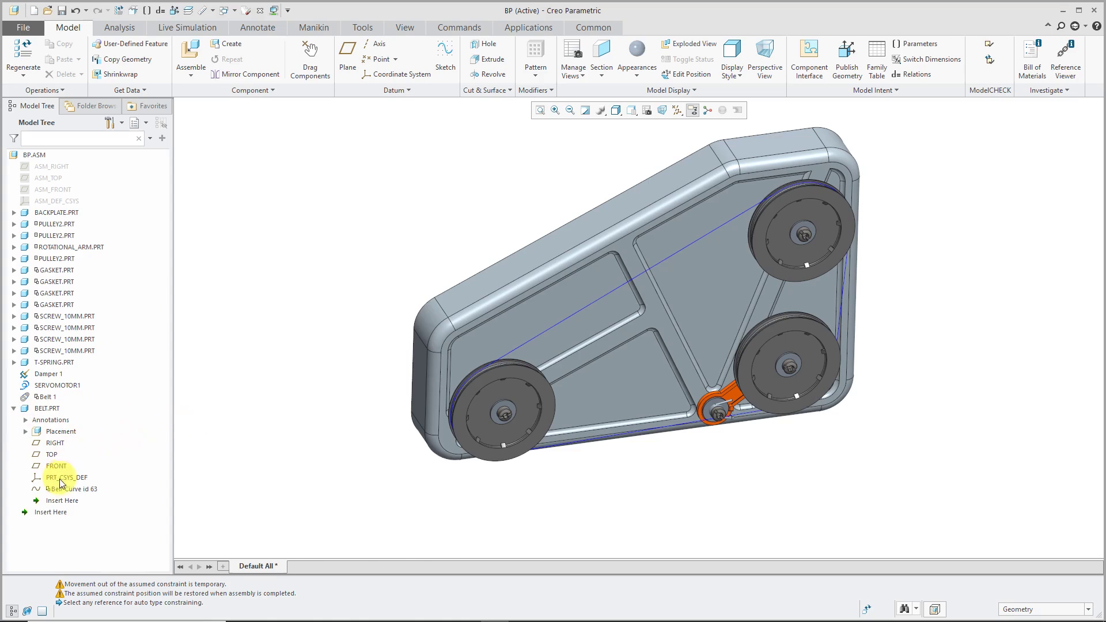
pyautogui.click(47, 408)
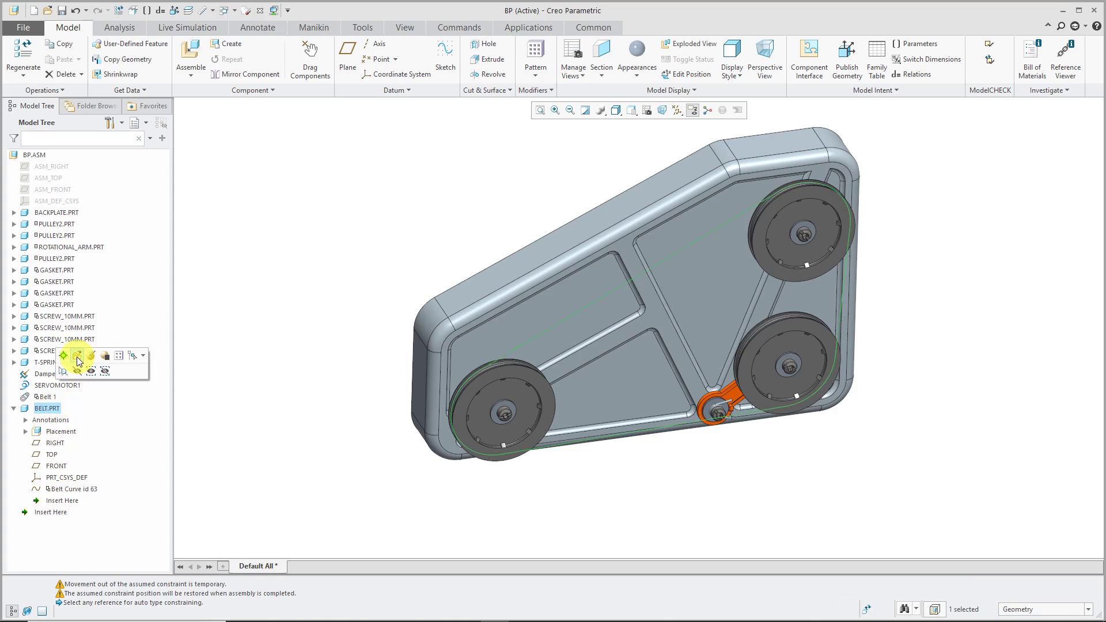
pyautogui.click(321, 493)
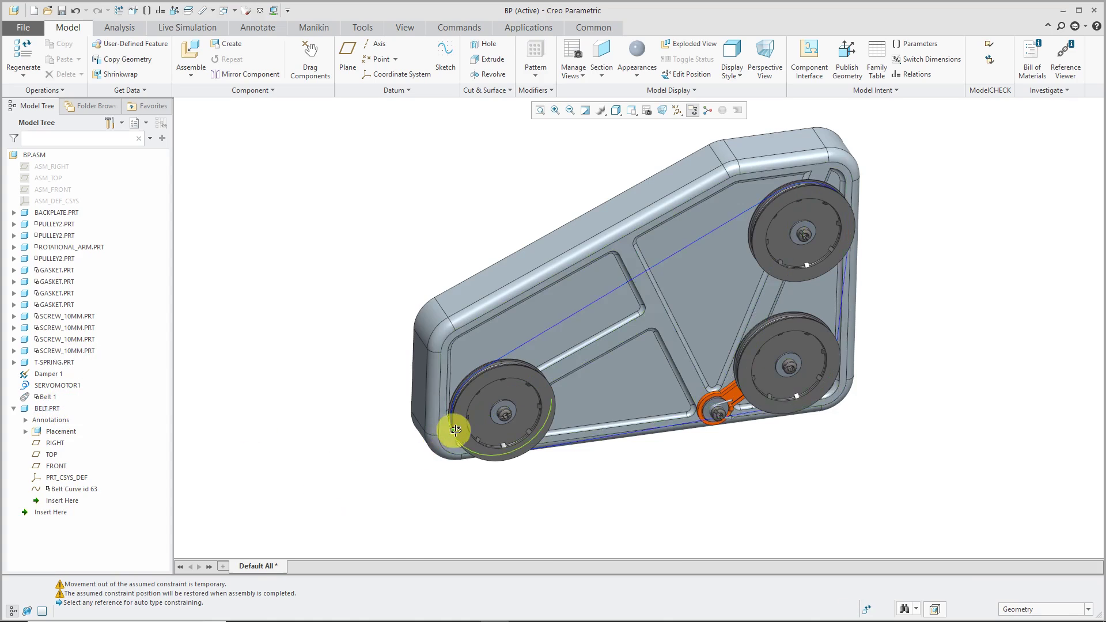
pyautogui.moveTo(452, 432); pyautogui.dragTo(477, 433, button='middle')
pyautogui.scroll(-6, 478, 393)
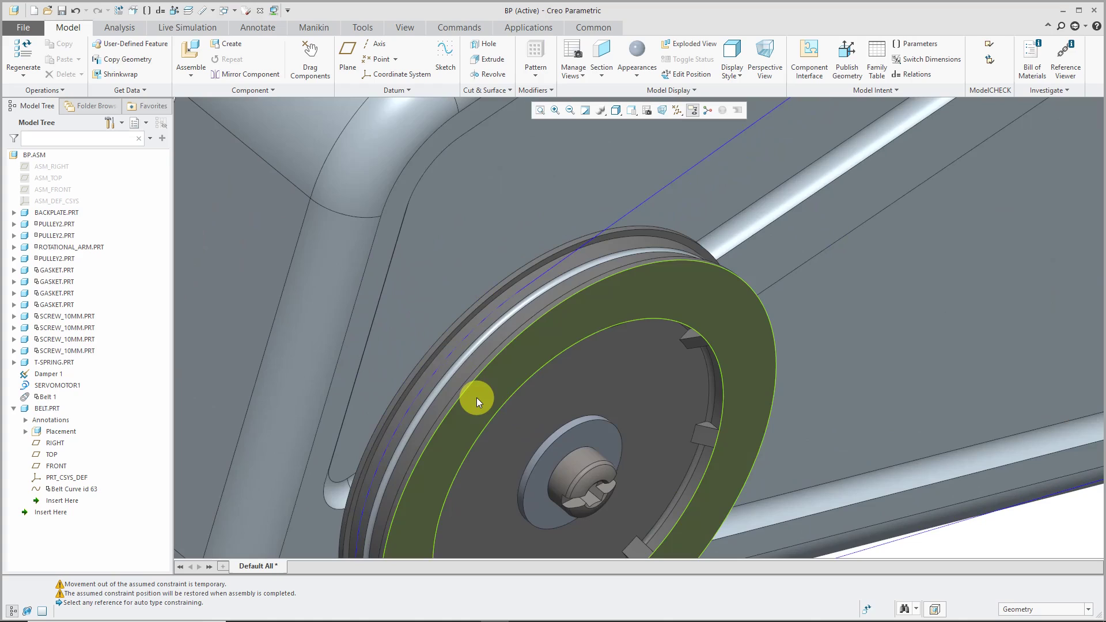
pyautogui.scroll(6, 507, 310)
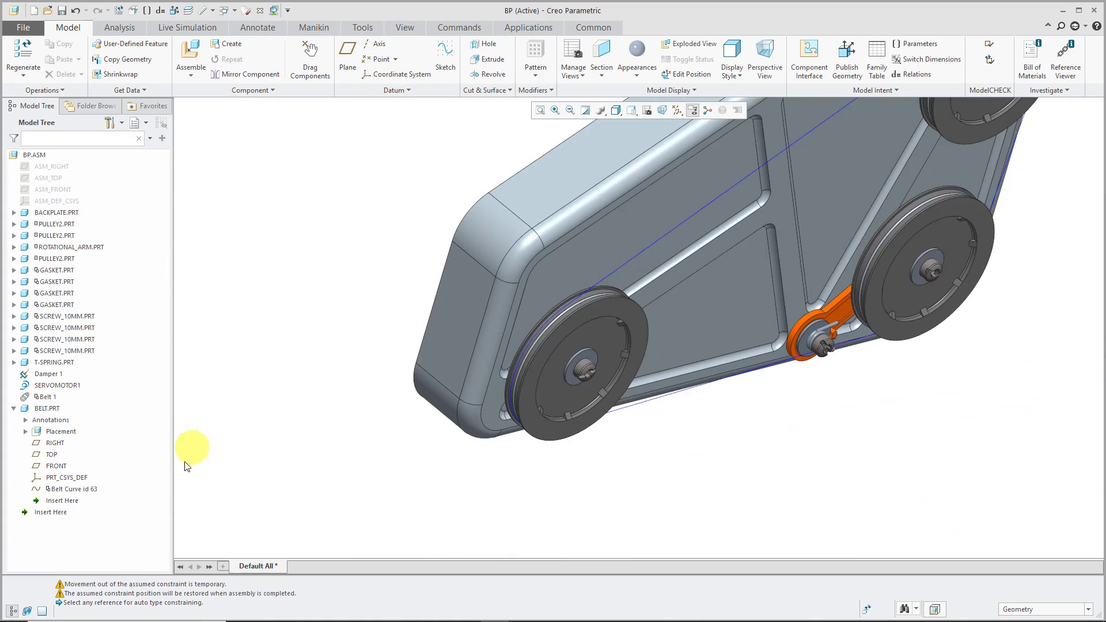
pyautogui.click(74, 489)
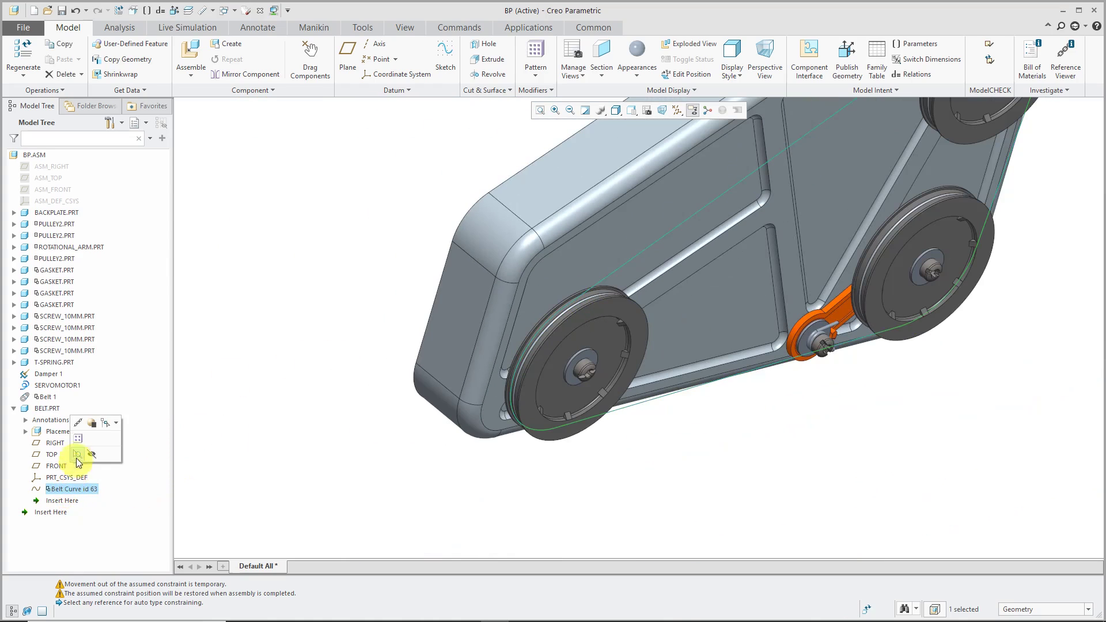
pyautogui.click(52, 408)
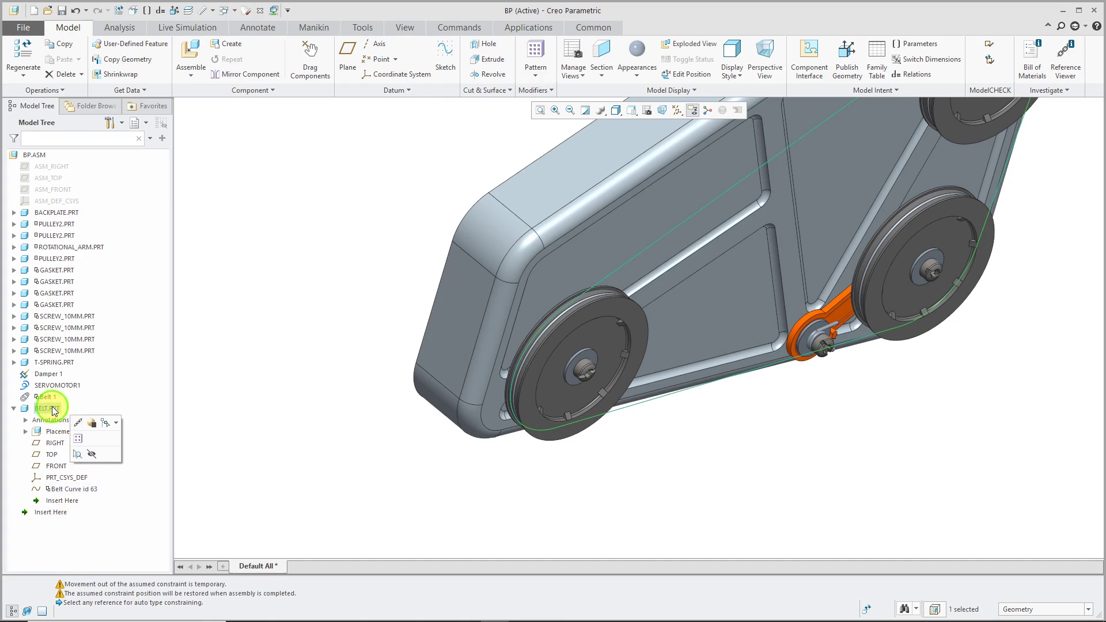
# - Open BELT.PRT alone and start a sweep along the full closed belt curve loop
pyautogui.click(73, 353)
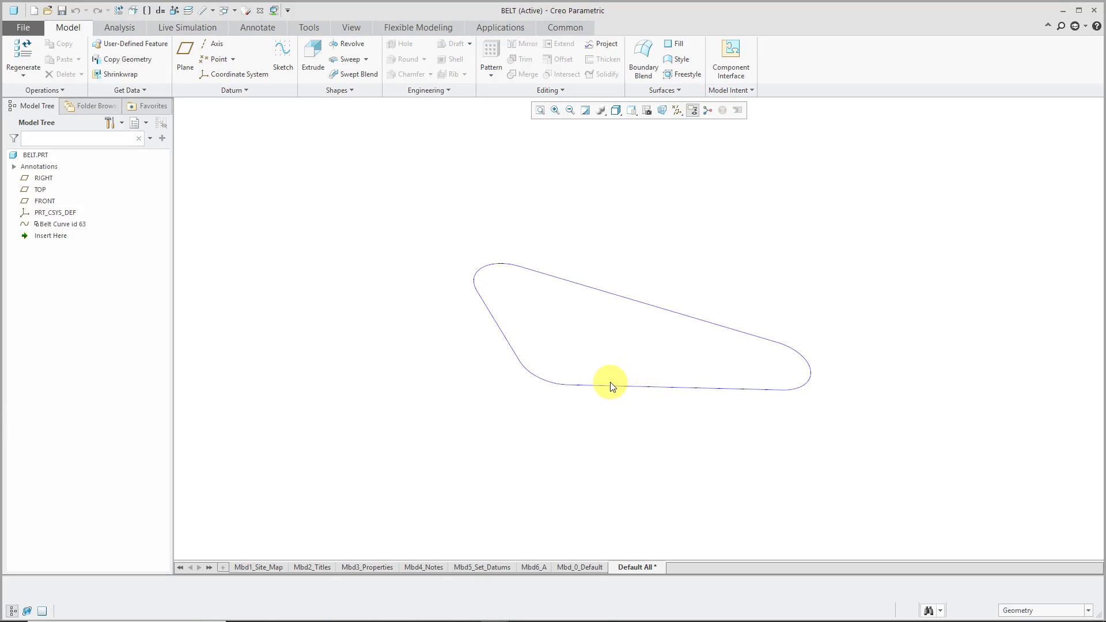
pyautogui.moveTo(610, 382)
pyautogui.mouseDown(button='middle')
pyautogui.moveTo(706, 371)
pyautogui.moveTo(789, 398)
pyautogui.moveTo(811, 426)
pyautogui.moveTo(775, 437)
pyautogui.moveTo(804, 417)
pyautogui.moveTo(821, 451)
pyautogui.mouseUp(button='middle')
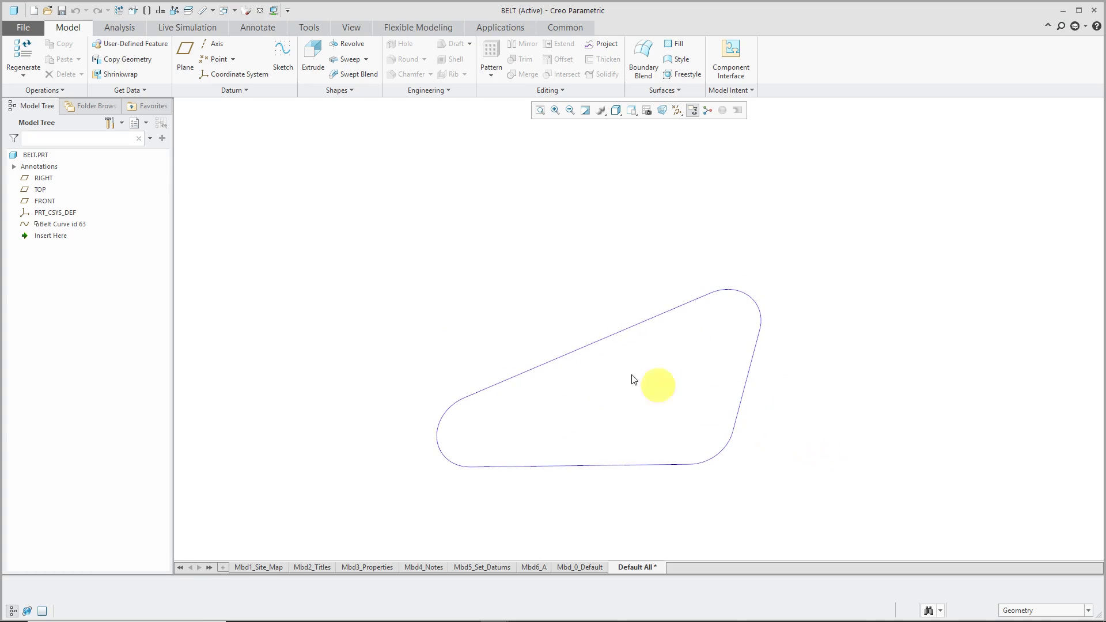
pyautogui.click(355, 60)
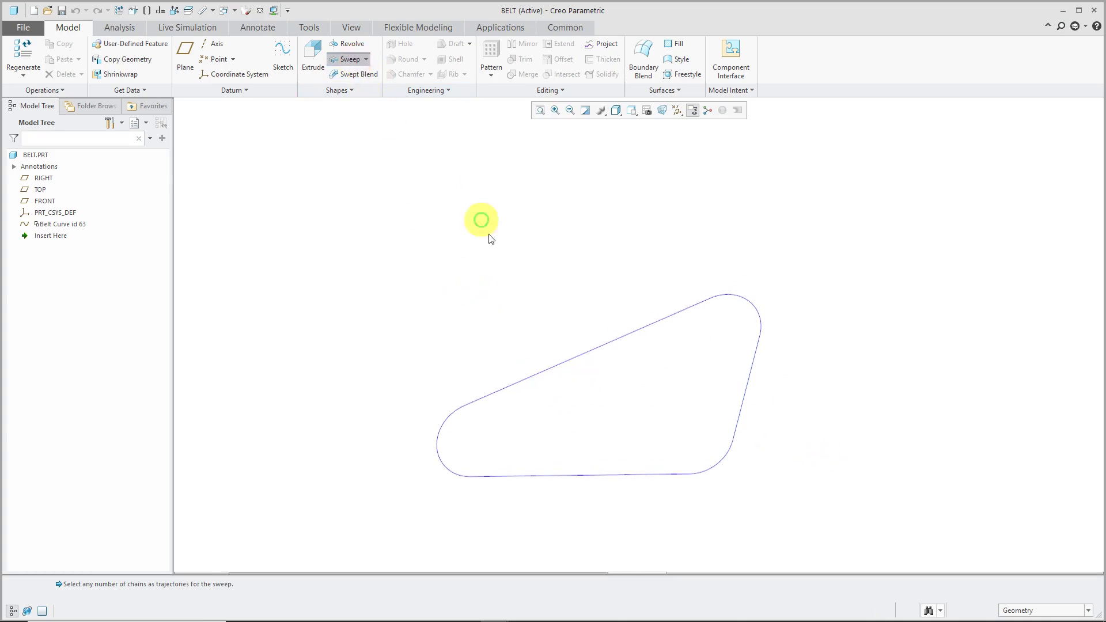
pyautogui.click(612, 344)
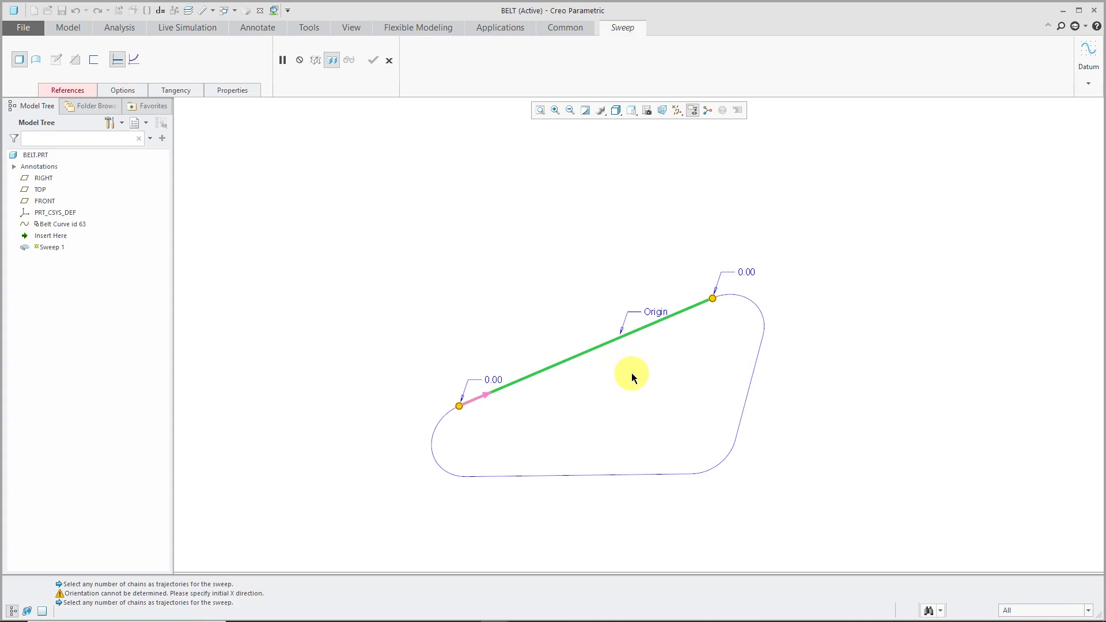
pyautogui.keyDown('shift'); pyautogui.click(736, 299); pyautogui.keyUp('shift')
pyautogui.keyDown('shift'); pyautogui.click(733, 384); pyautogui.keyUp('shift')
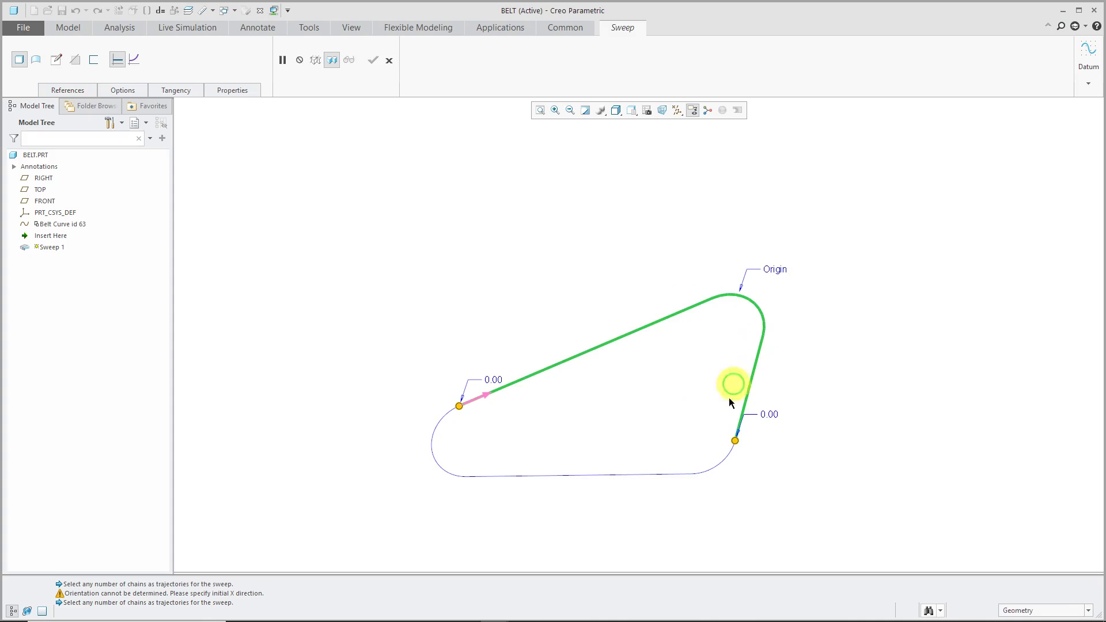
pyautogui.keyDown('shift'); pyautogui.click(711, 464); pyautogui.keyUp('shift')
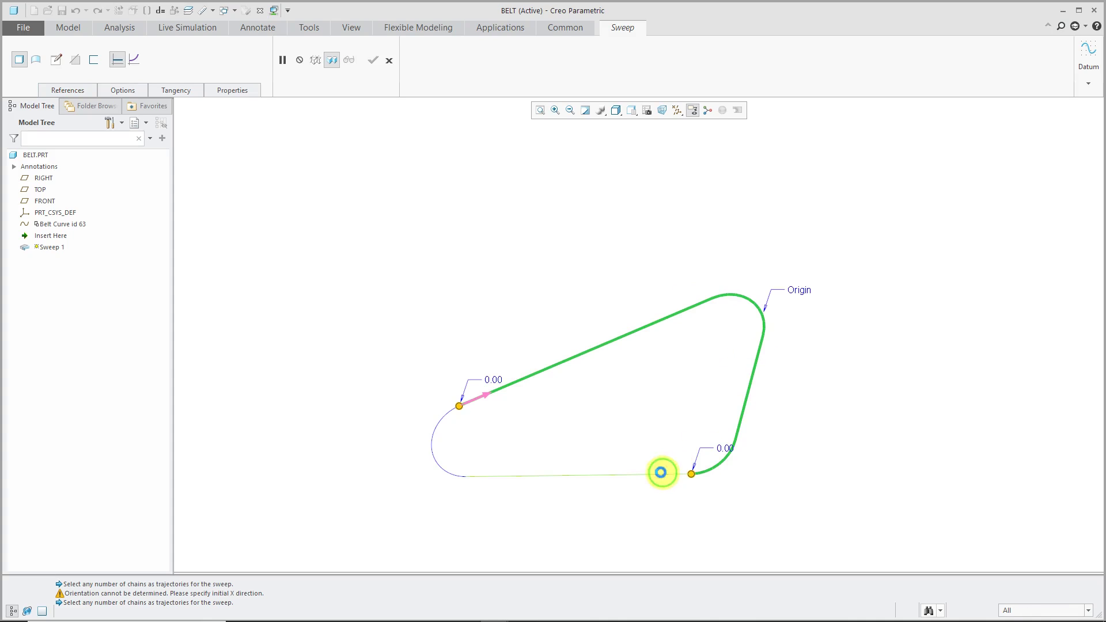
pyautogui.keyDown('shift'); pyautogui.click(661, 472); pyautogui.keyUp('shift')
pyautogui.keyDown('shift'); pyautogui.click(440, 468); pyautogui.keyUp('shift')
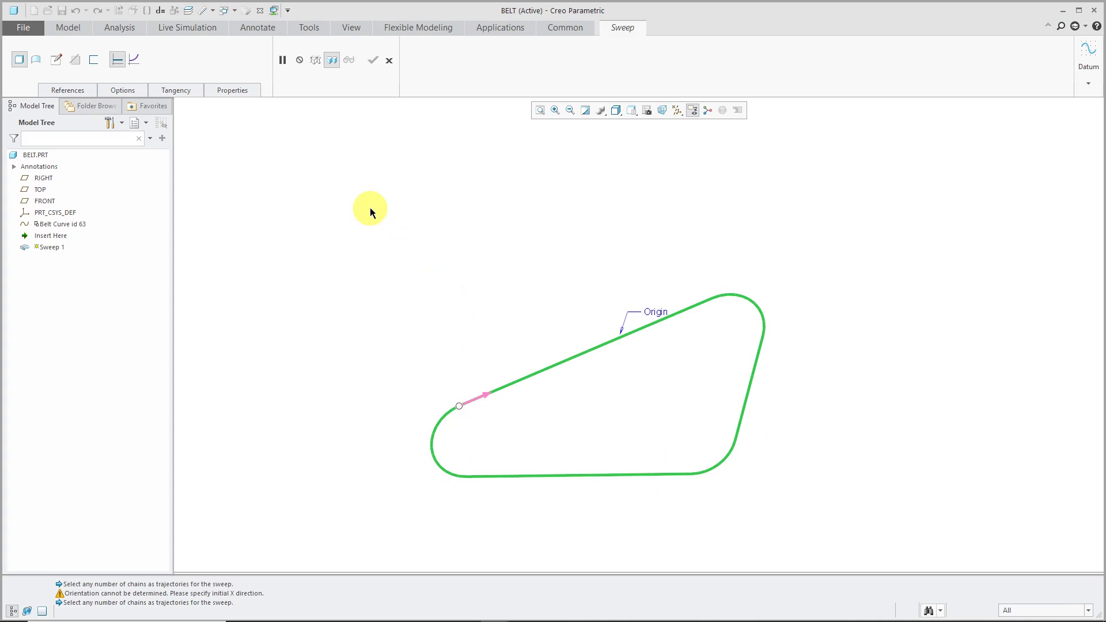
# - Sketch a rectangle for the sweep cross-section in Sketch View
pyautogui.click(56, 60)
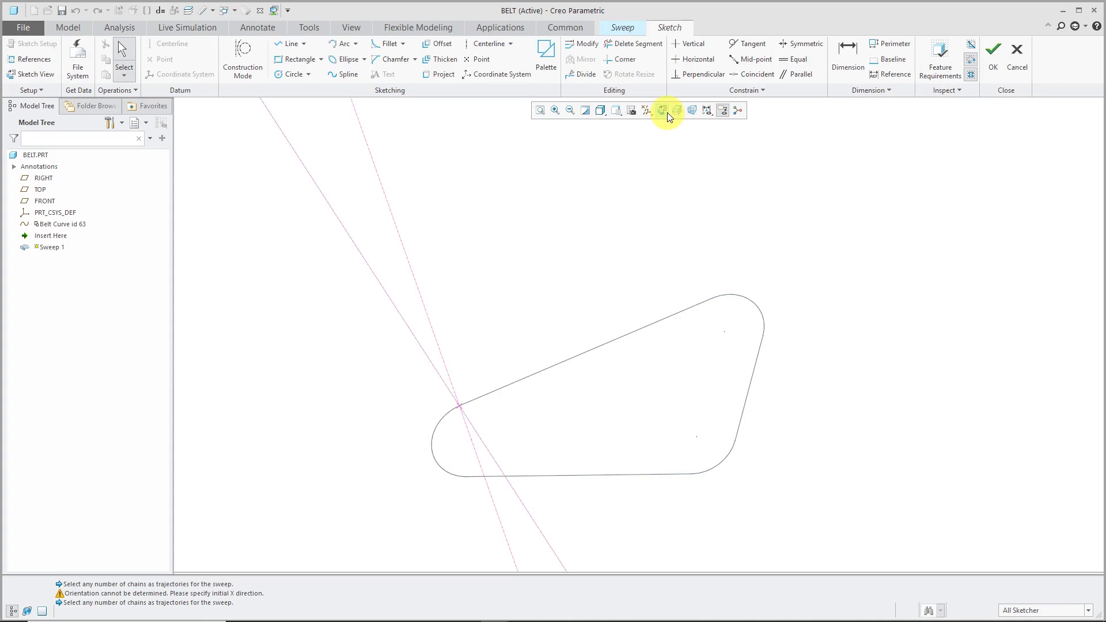
pyautogui.click(666, 112)
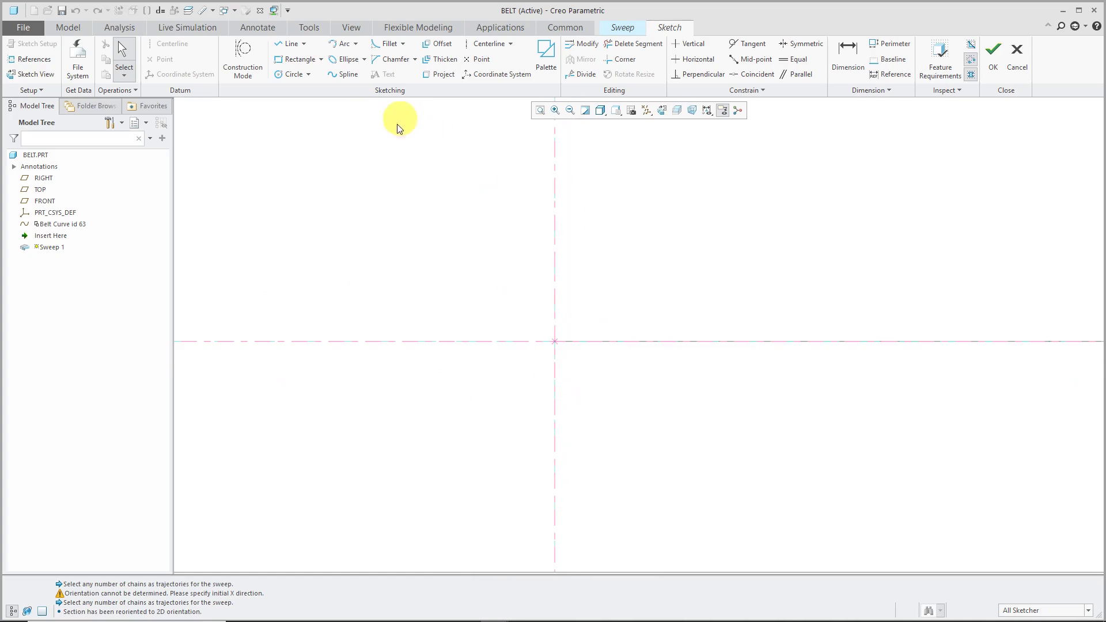
pyautogui.click(296, 60)
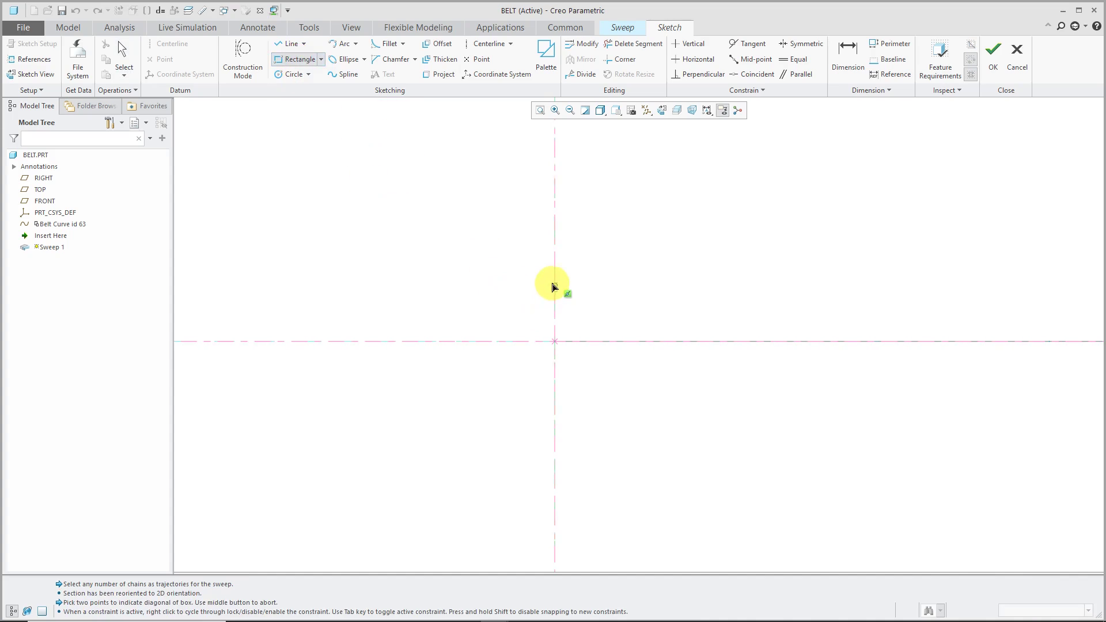
pyautogui.click(554, 279)
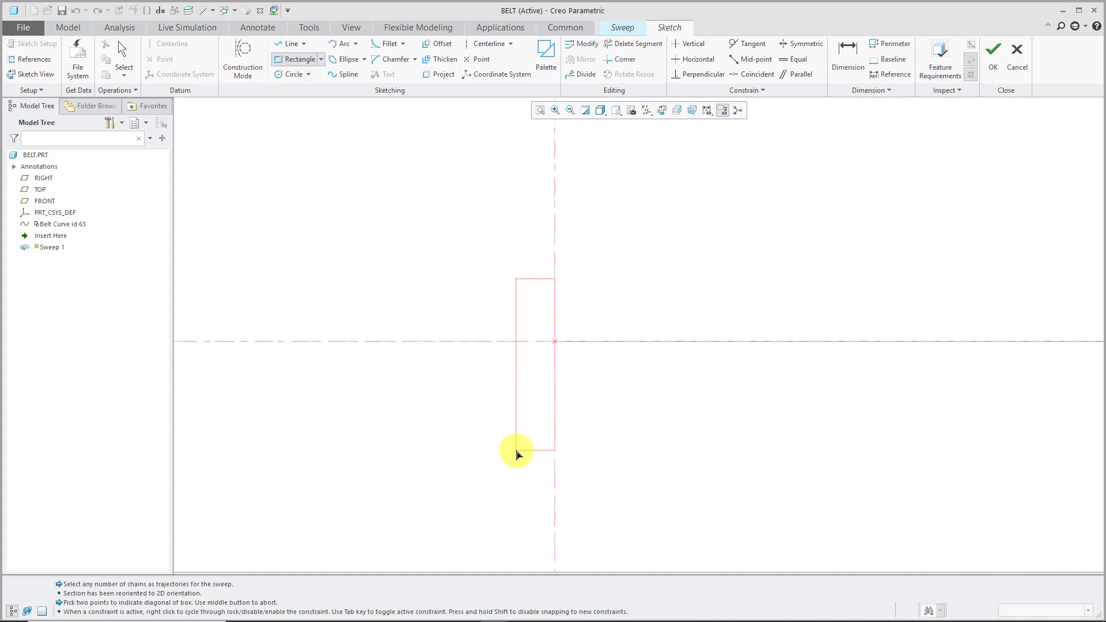
pyautogui.click(517, 449)
pyautogui.middleClick(679, 419)
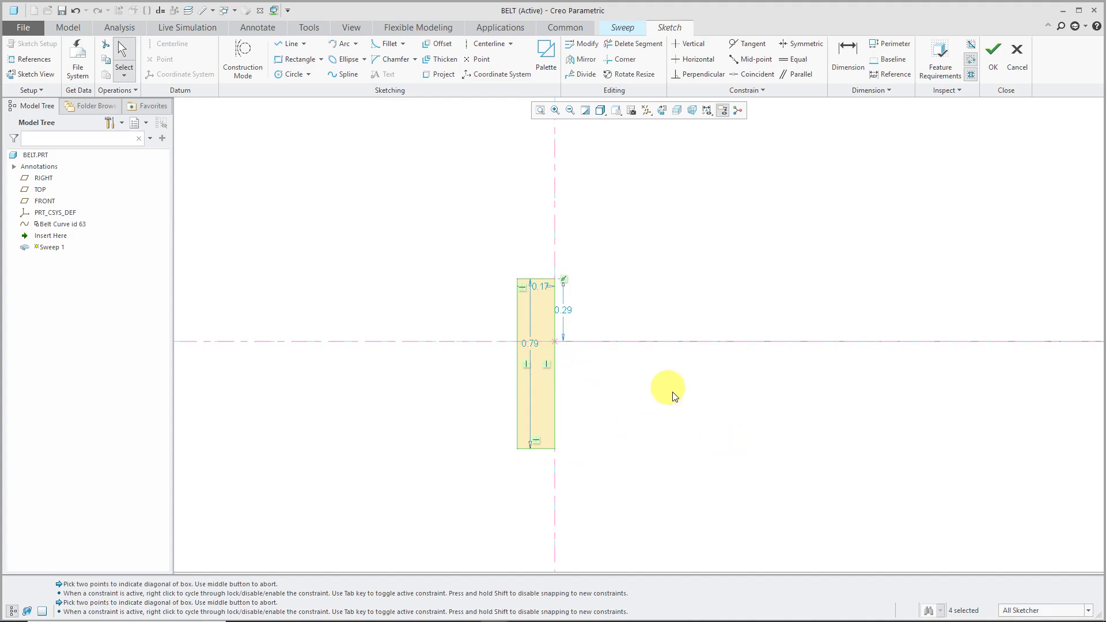
# - Dimension the rectangle to height 0.5, offset 0.15 and width 0.1
pyautogui.click(531, 340)
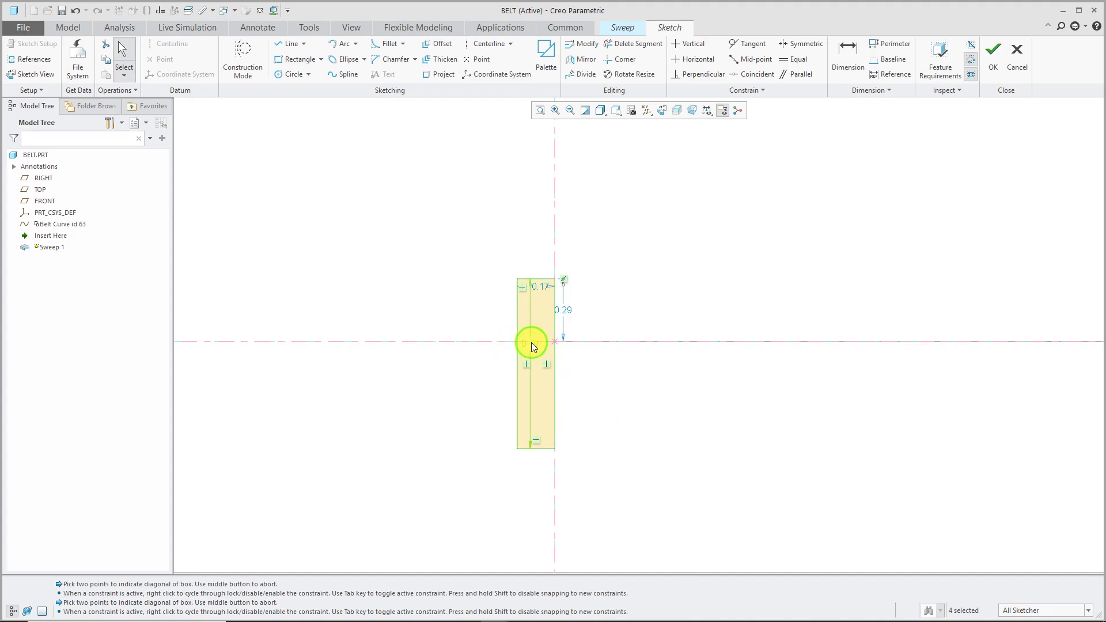
pyautogui.doubleClick(531, 341)
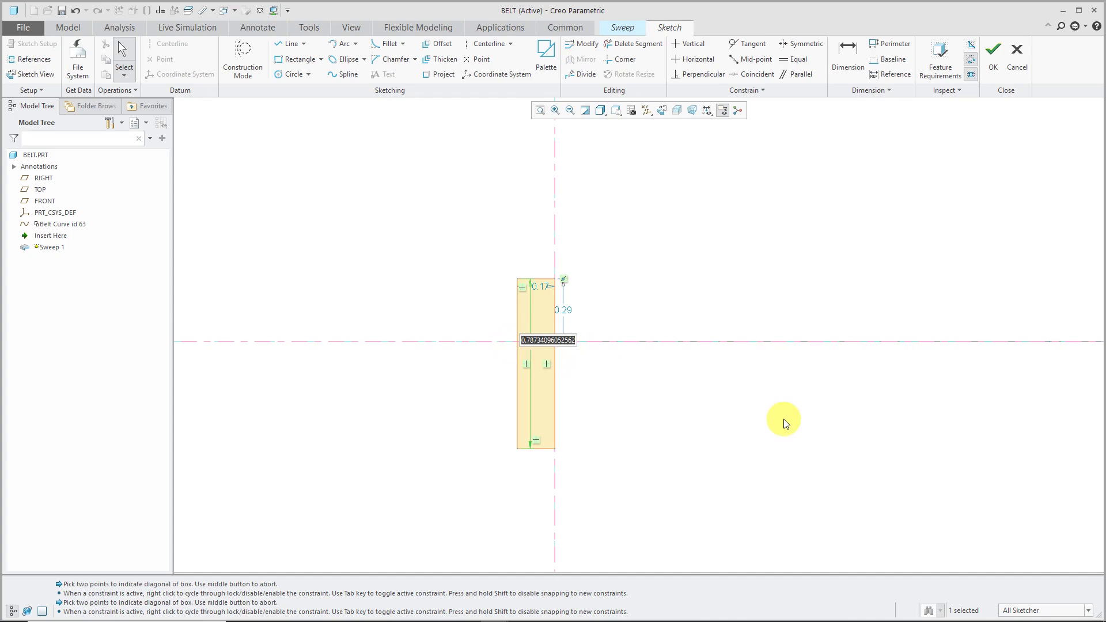
pyautogui.write('0.5')
pyautogui.press('Return')
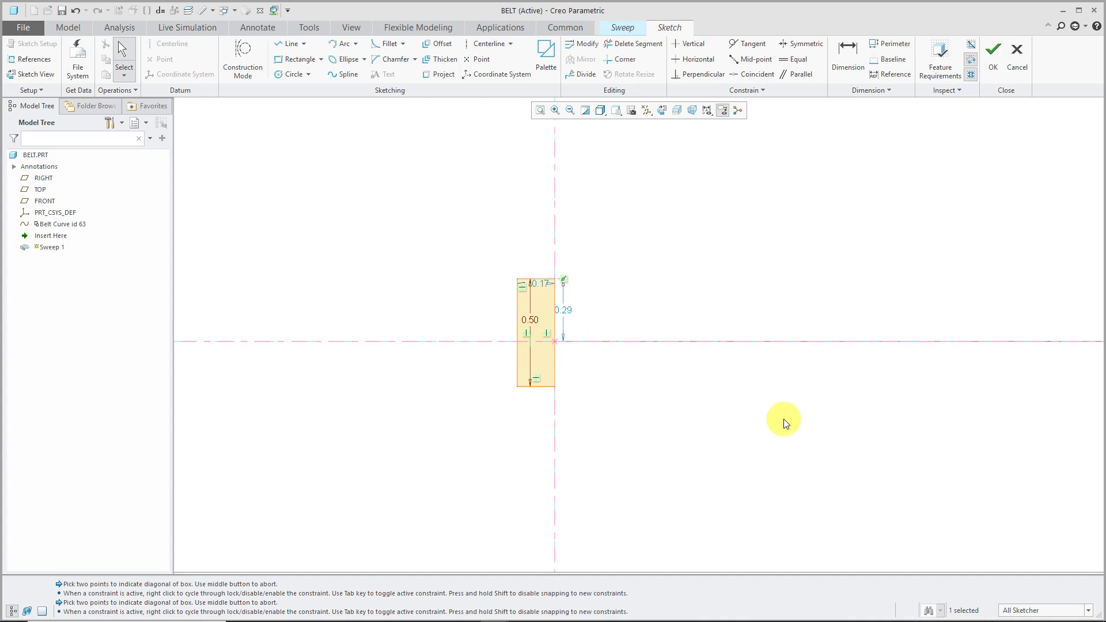
pyautogui.doubleClick(568, 312)
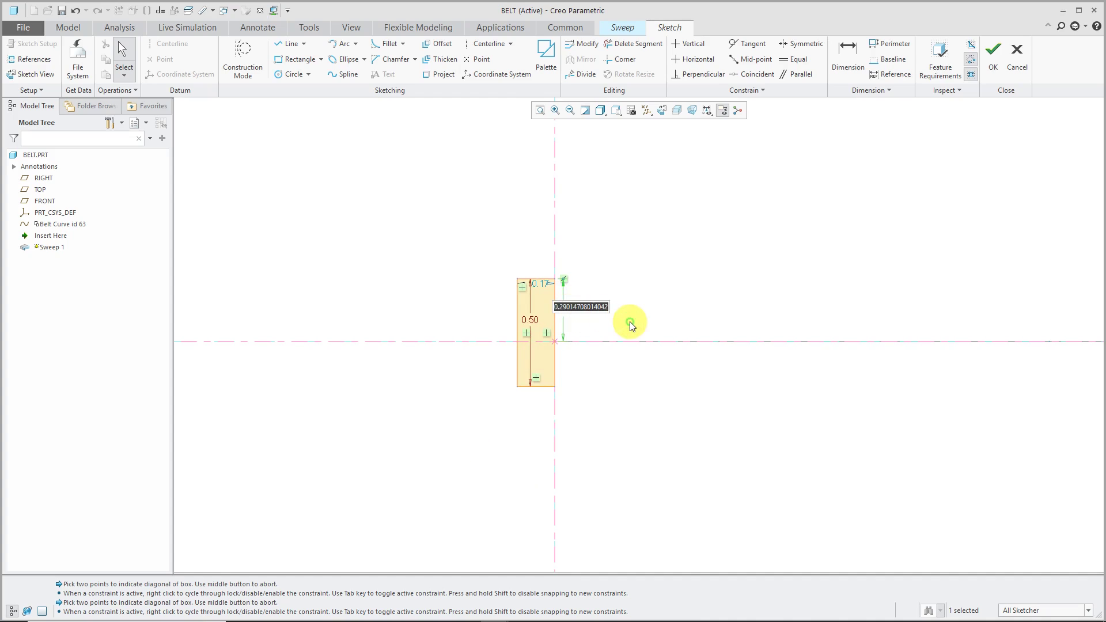
pyautogui.write('.15')
pyautogui.press('Return')
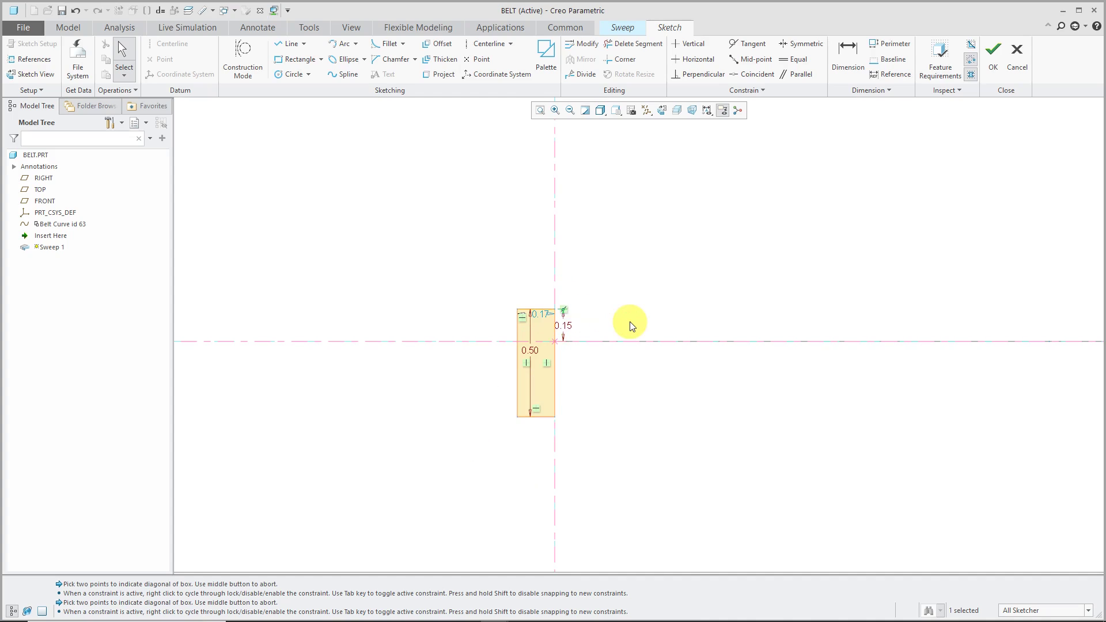
pyautogui.doubleClick(540, 315)
pyautogui.write('.1')
pyautogui.press('Return')
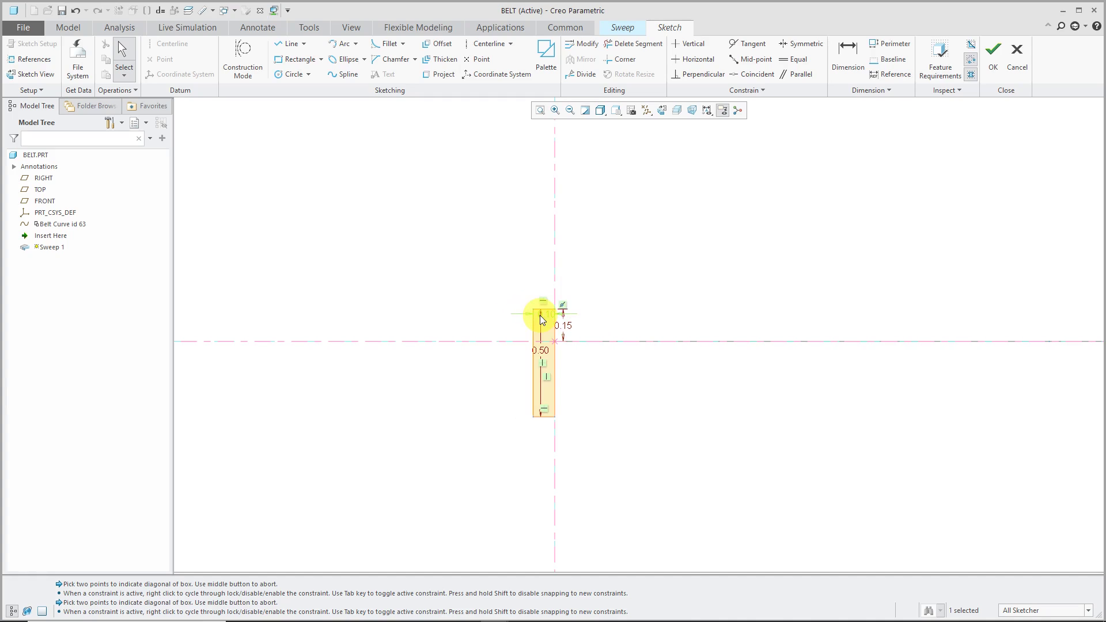
# - Close the section sketch and finish Sweep 1 to make the belt solid
pyautogui.click(999, 67)
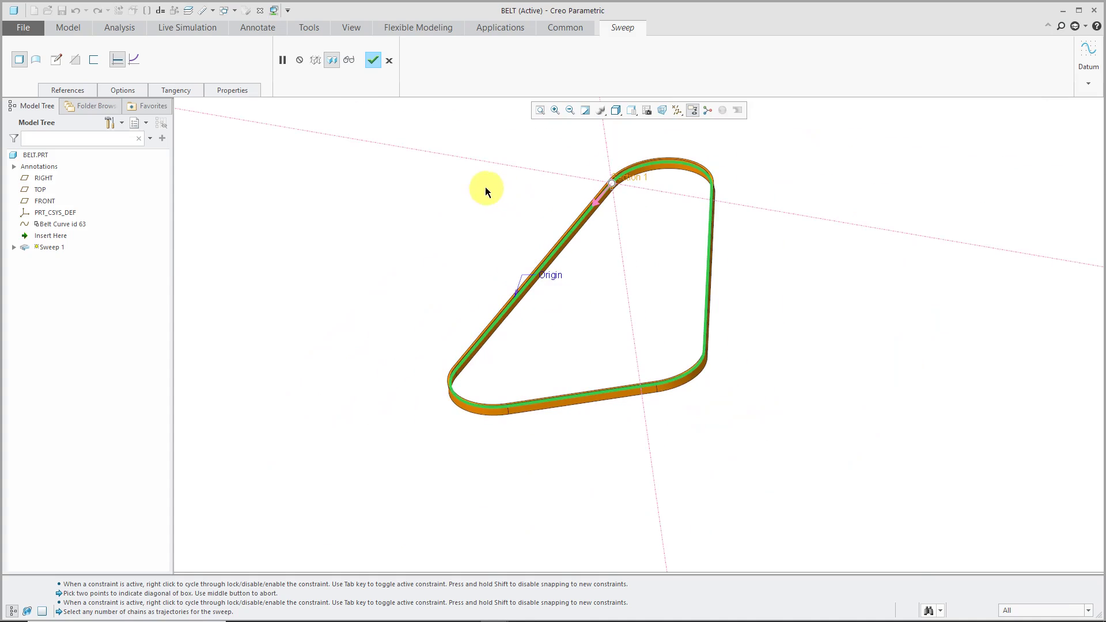
pyautogui.click(373, 61)
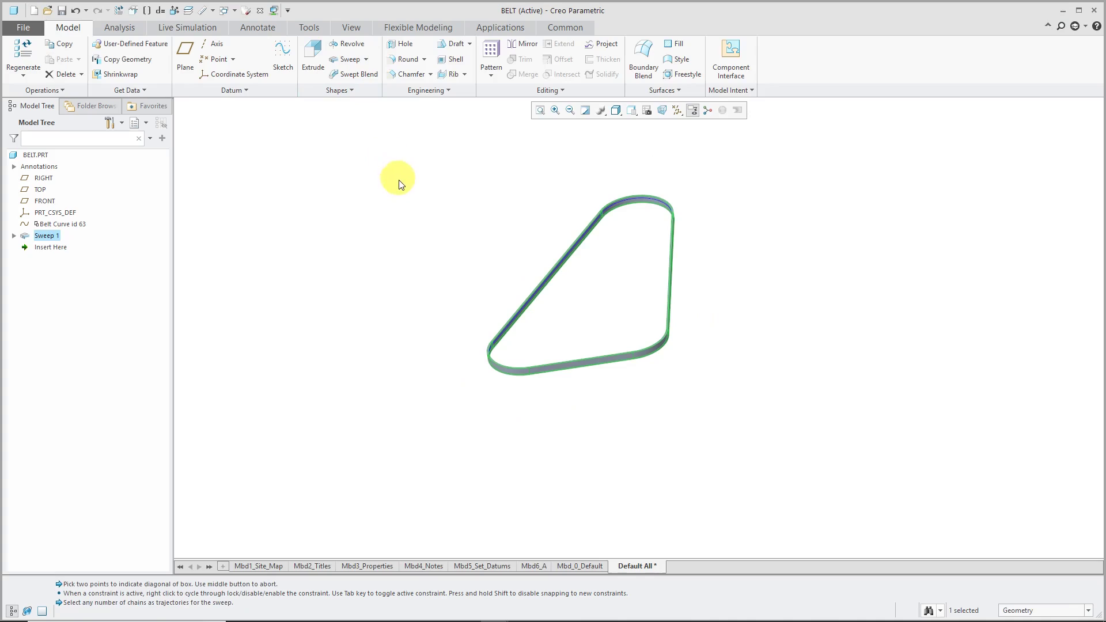
pyautogui.click(402, 186)
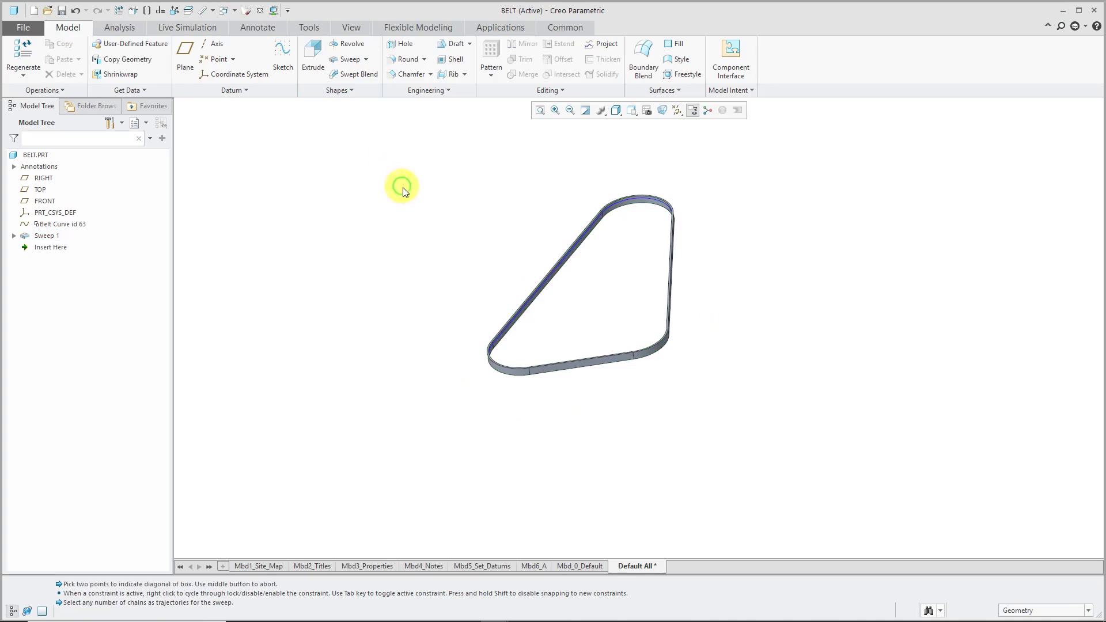
# - Return to the BP.ASM window and orbit to view the fitted belt
pyautogui.click(238, 13)
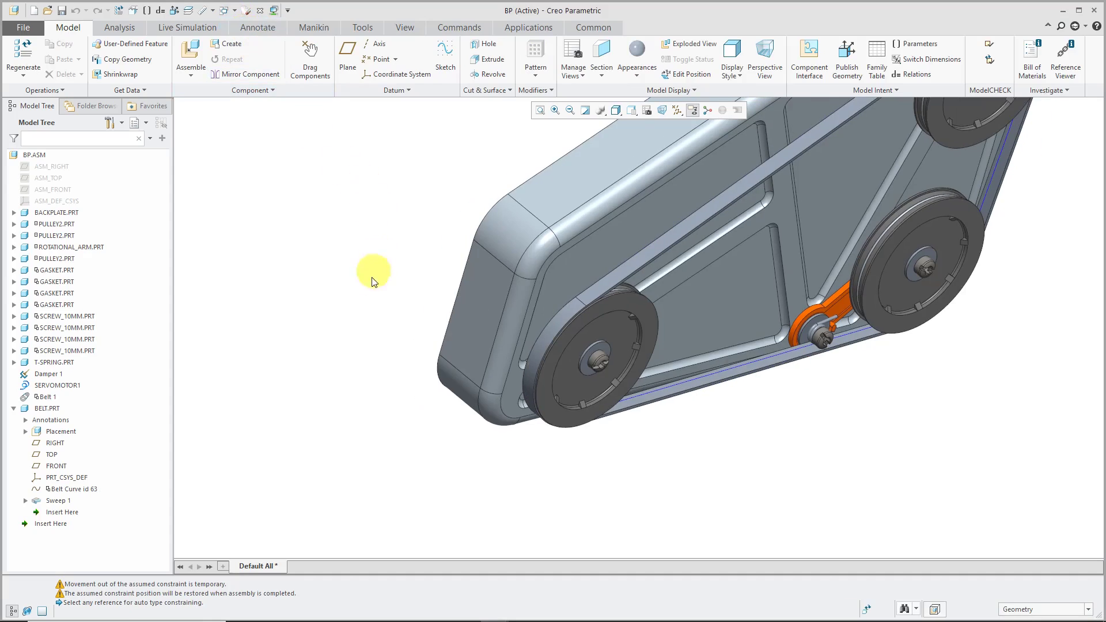
pyautogui.moveTo(402, 316); pyautogui.dragTo(575, 267, button='middle')
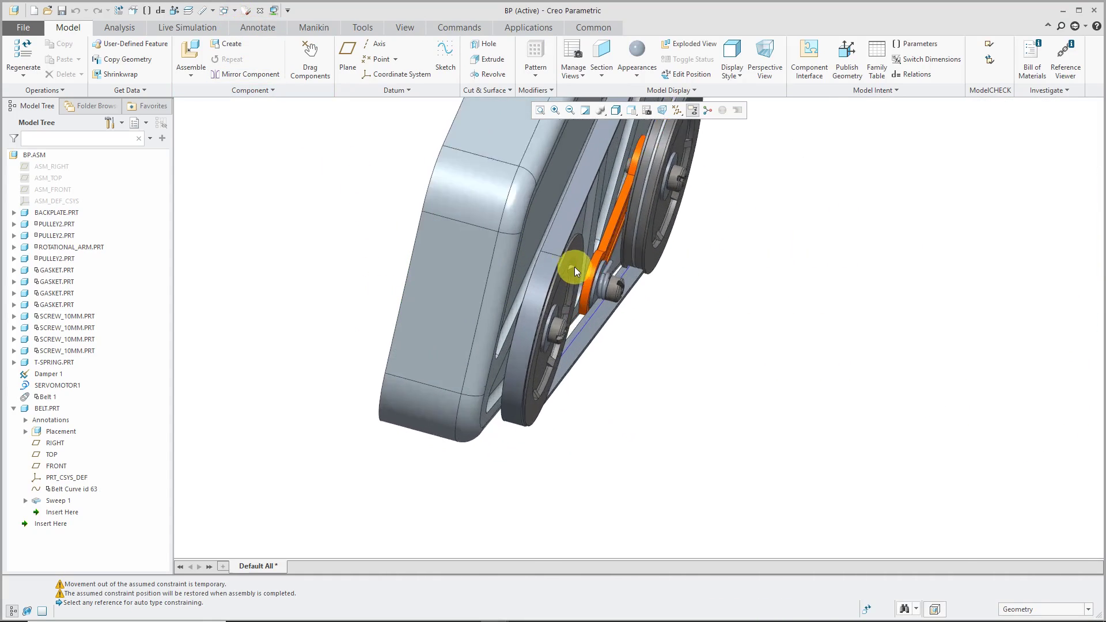
pyautogui.scroll(3, 575, 267)
pyautogui.scroll(-4, 575, 268)
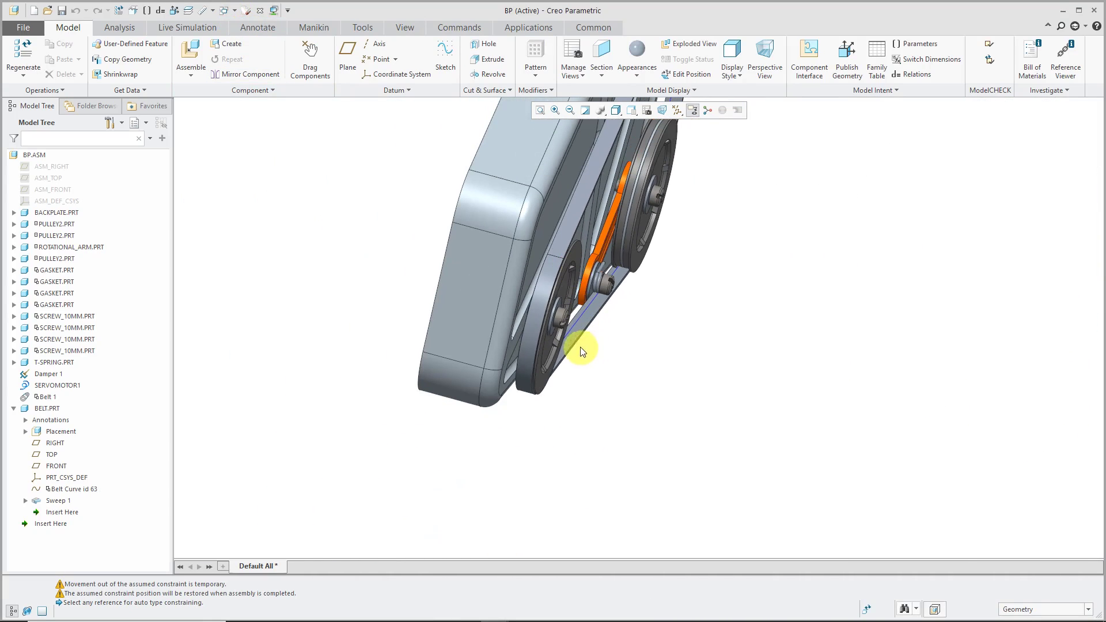
pyautogui.moveTo(580, 348); pyautogui.dragTo(599, 296, button='middle')
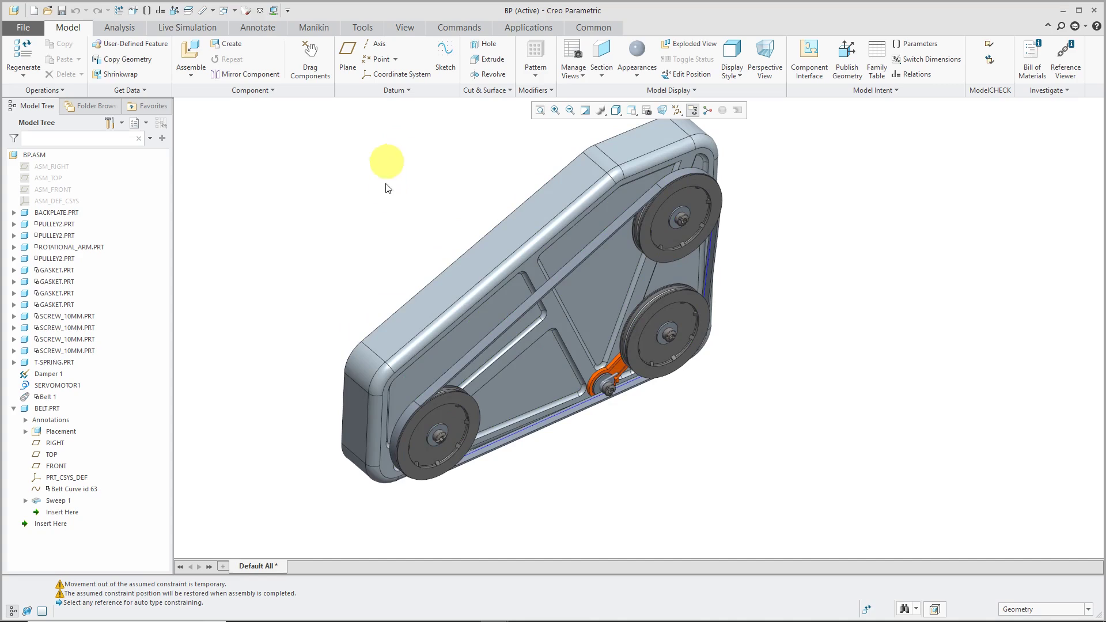
# - Redefine Belt 1 with a 1200 mm length instead of 1250 and confirm it
pyautogui.click(46, 400)
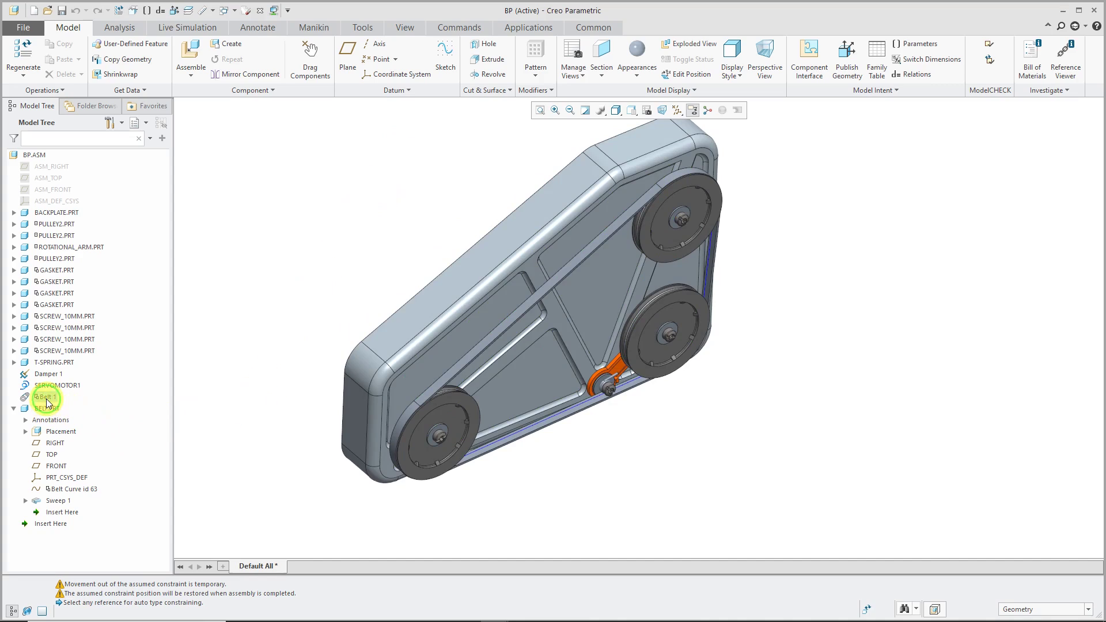
pyautogui.click(69, 362)
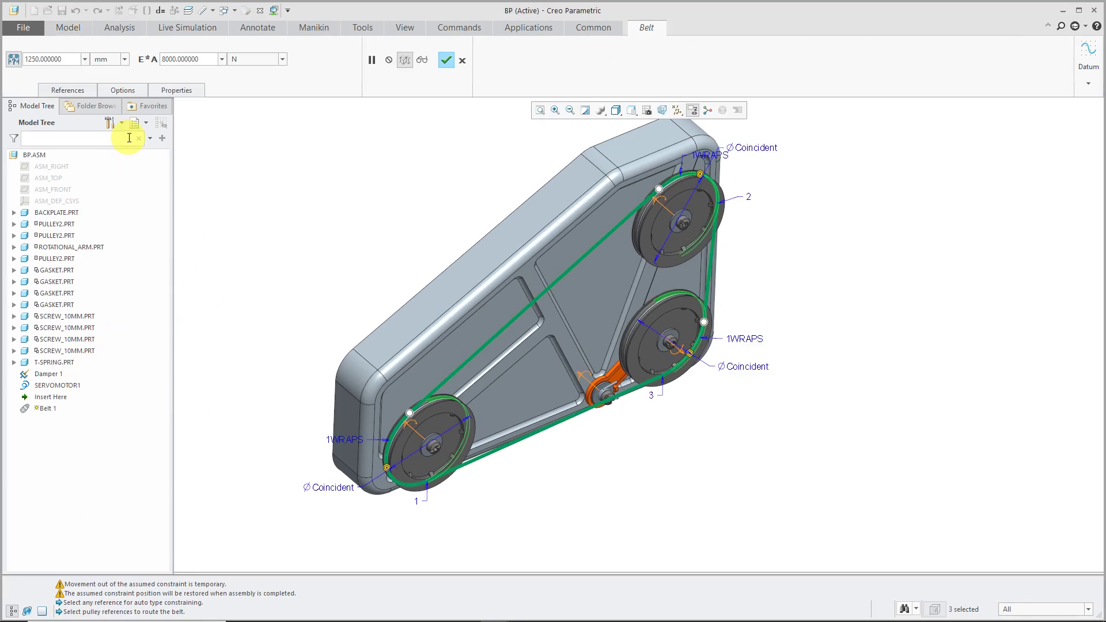
pyautogui.doubleClick(72, 58)
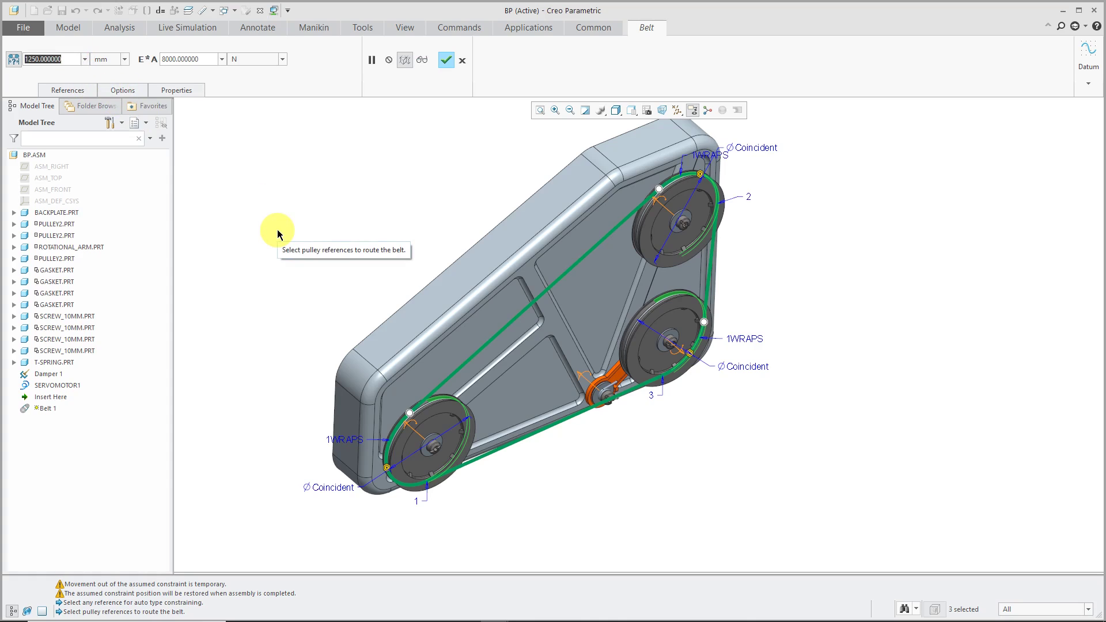
pyautogui.write('12')
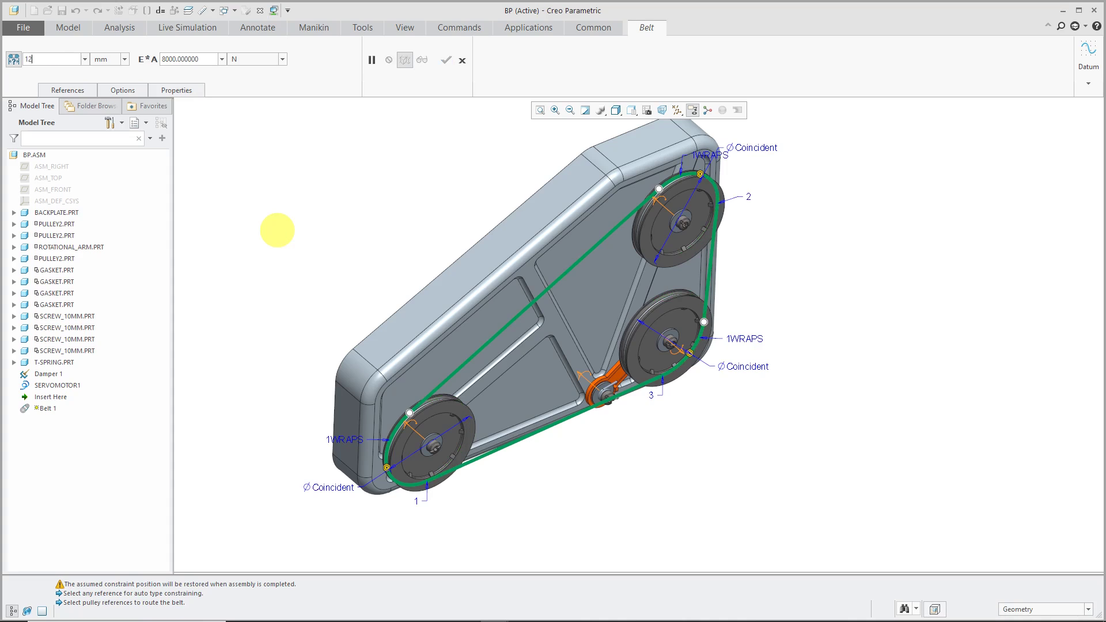
pyautogui.press('Return')
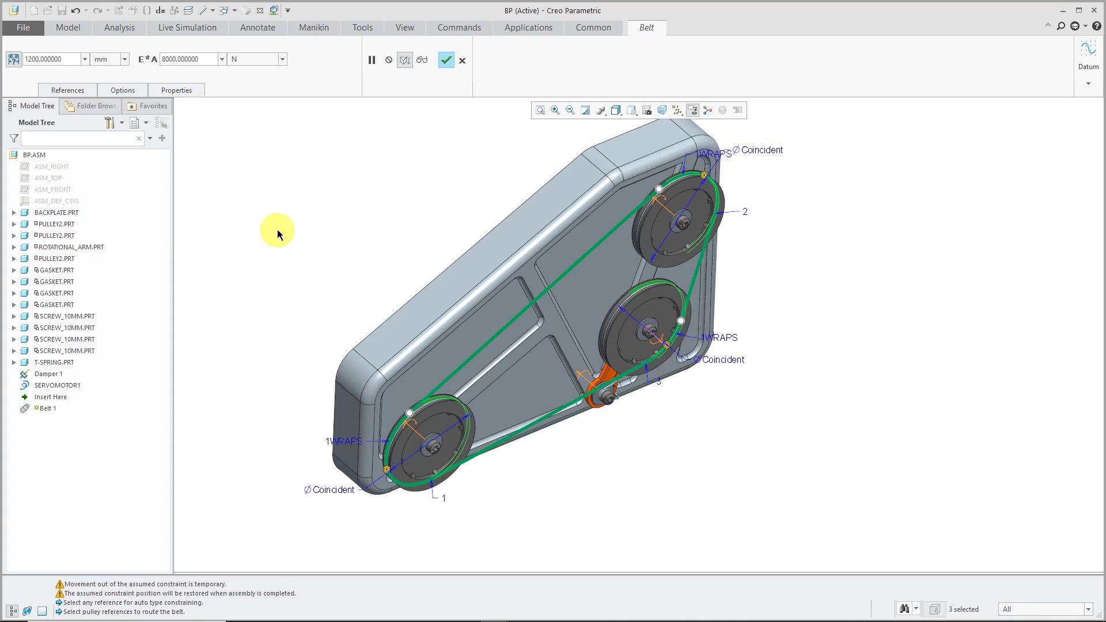
pyautogui.click(445, 60)
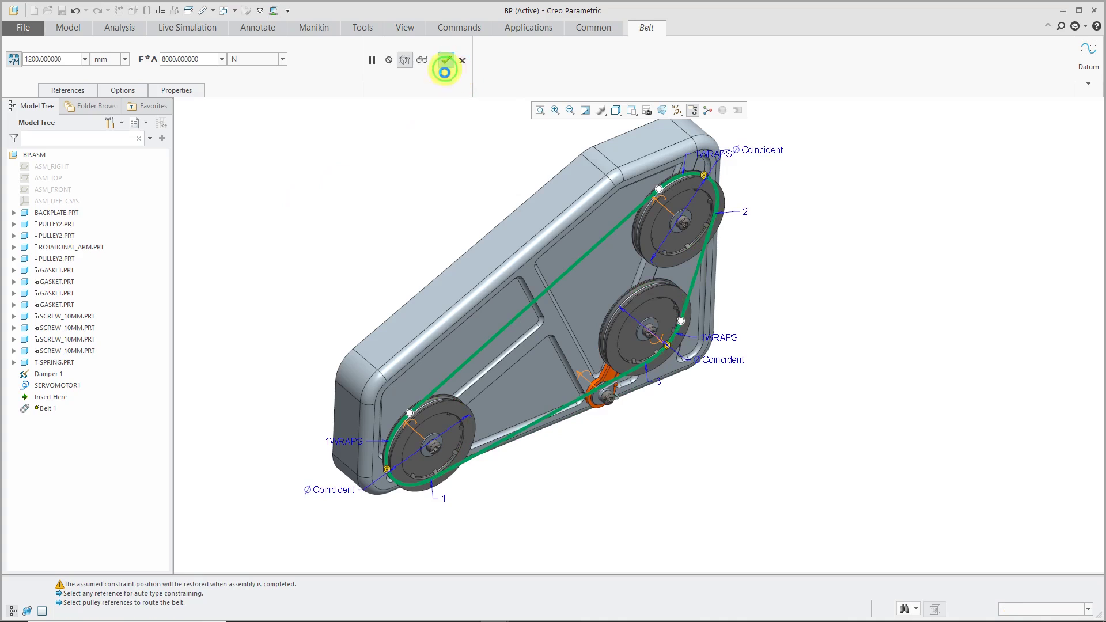
pyautogui.moveTo(464, 212)
pyautogui.mouseDown(button='middle')
pyautogui.moveTo(445, 188)
pyautogui.moveTo(456, 197)
pyautogui.mouseUp(button='middle')
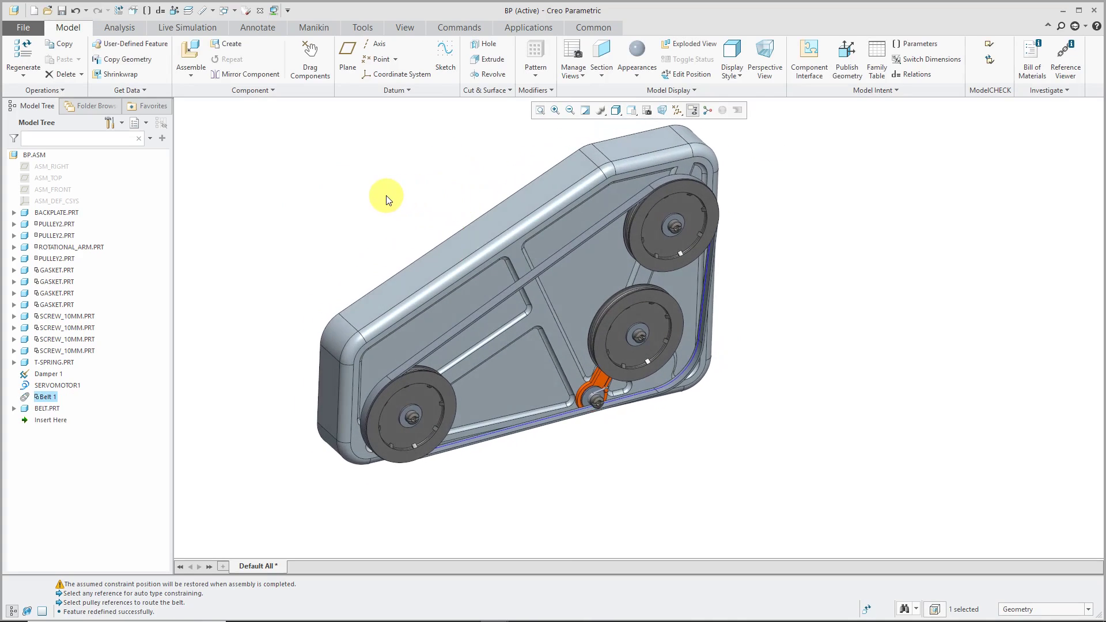
# - Regenerate the model so the solid BELT sweep follows the 1200 mm belt route
pyautogui.click(26, 53)
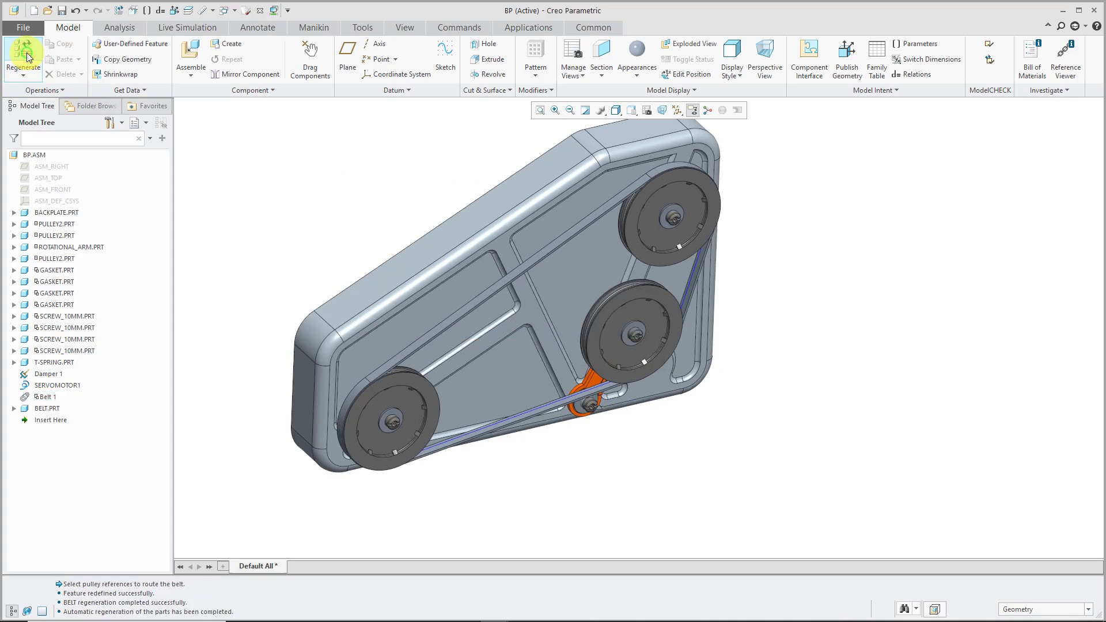